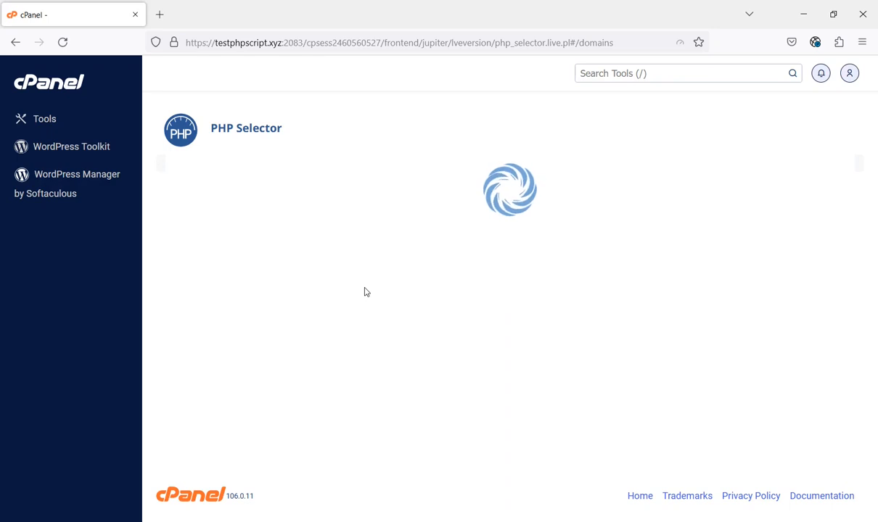
Step: Change the current PHP version from 7.4 to 7.0 in PHP Selector and set it as current
{"action": "scroll", "coordinate": [366, 292], "scroll_direction": "down", "scroll_amount": 2}
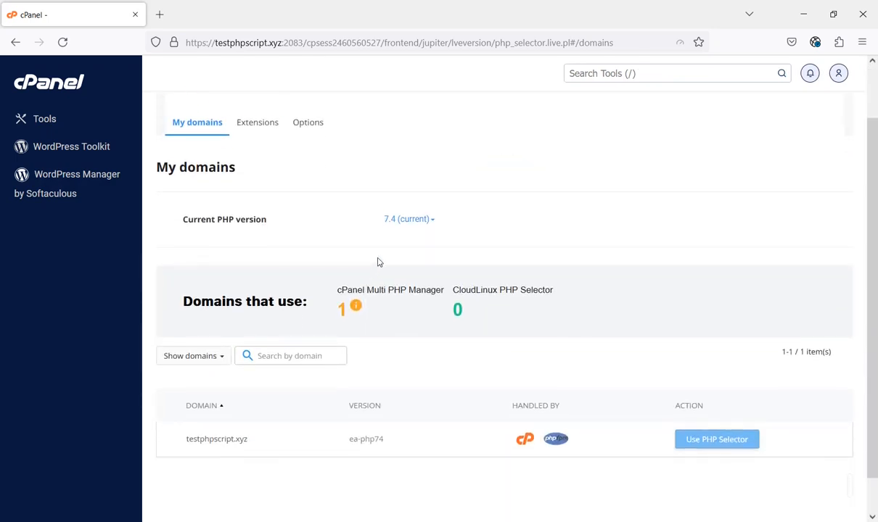
{"action": "left_click", "coordinate": [414, 220]}
{"action": "left_click", "coordinate": [445, 246]}
{"action": "left_click", "coordinate": [402, 229]}
{"action": "left_click", "coordinate": [412, 270]}
{"action": "left_click", "coordinate": [408, 219]}
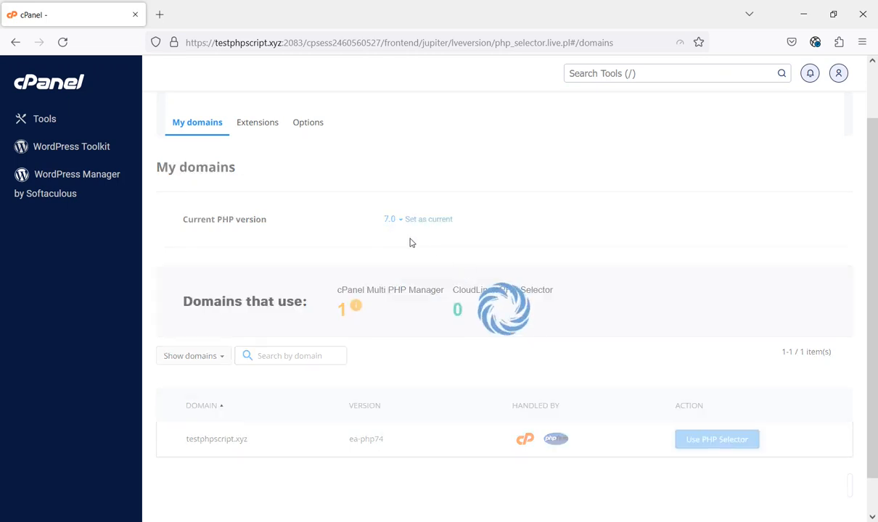
{"action": "scroll", "coordinate": [285, 227], "scroll_direction": "down", "scroll_amount": 4}
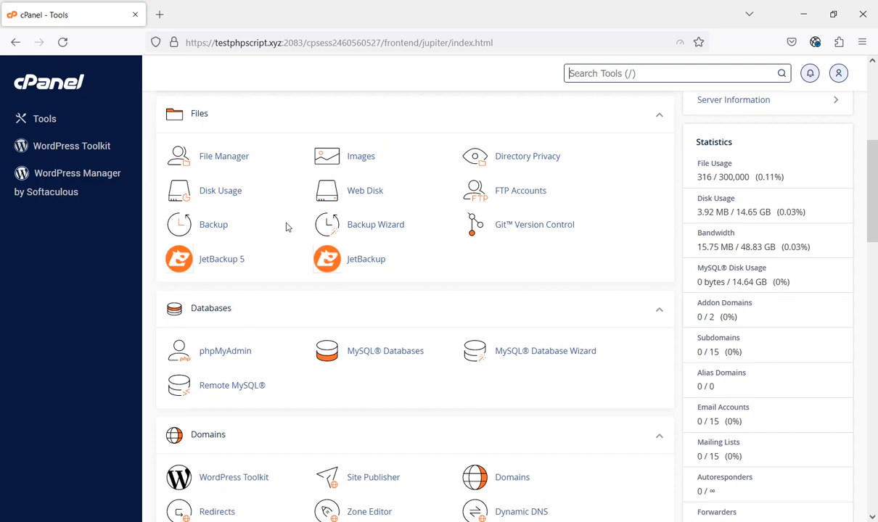
Step: In MySQL Databases, create the database phpstest_db by entering 'db', then go back to the overview
{"action": "left_click", "coordinate": [410, 355]}
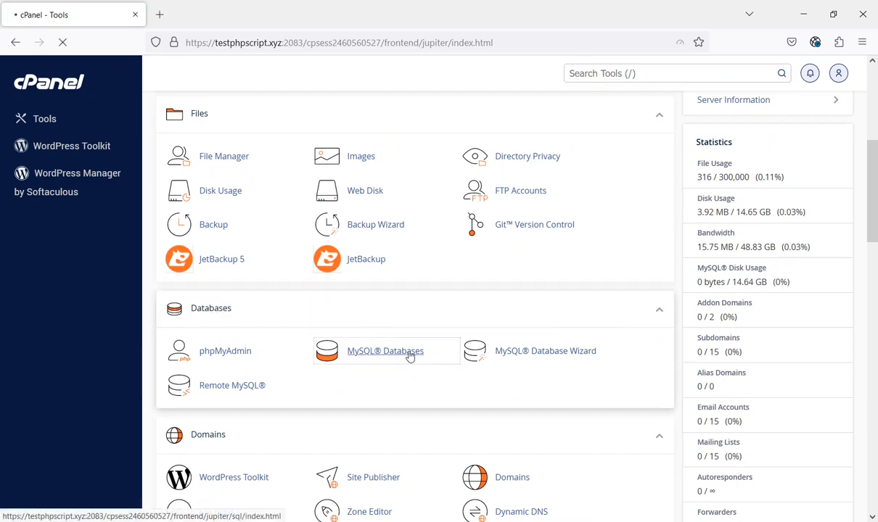
{"action": "scroll", "coordinate": [283, 272], "scroll_direction": "down", "scroll_amount": 3}
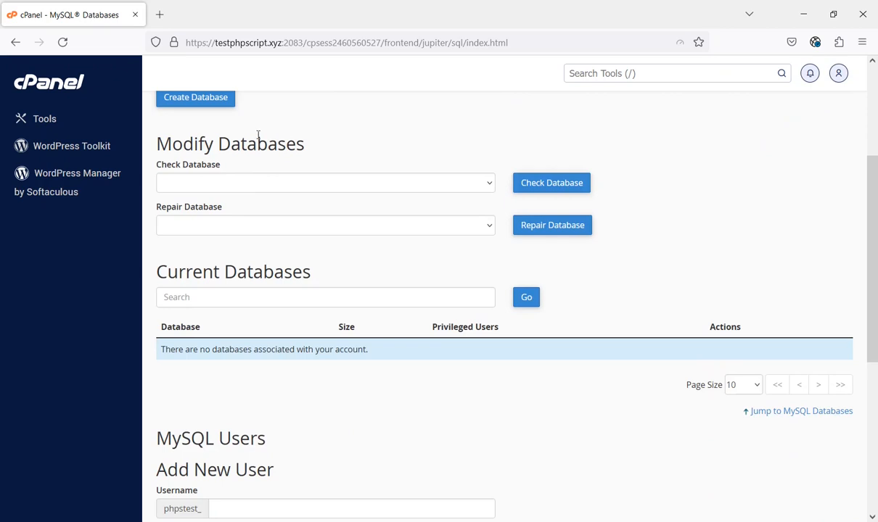
{"action": "scroll", "coordinate": [263, 128], "scroll_direction": "up", "scroll_amount": 1}
{"action": "left_click", "coordinate": [265, 132]}
{"action": "type", "text": "db"}
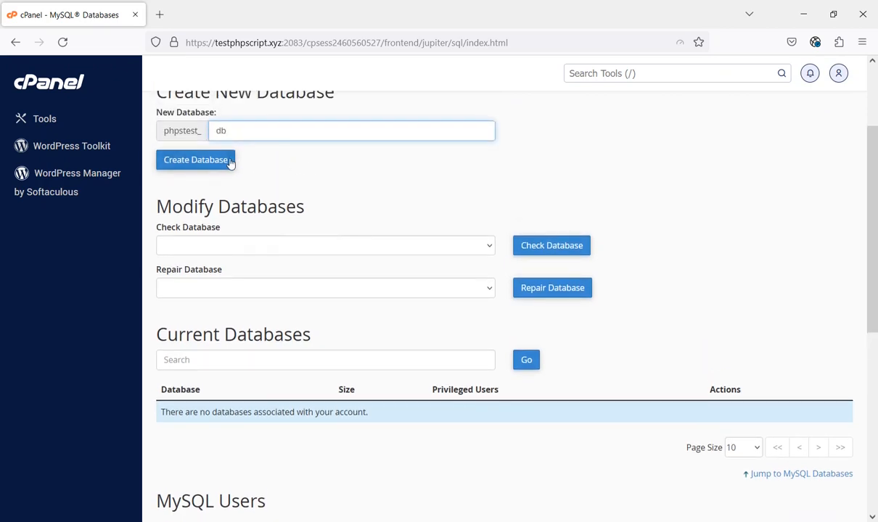
{"action": "left_click", "coordinate": [231, 164]}
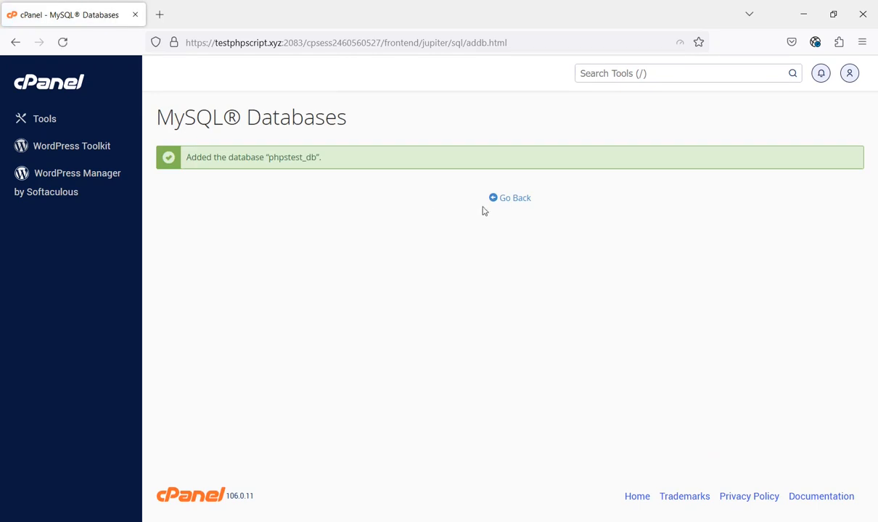
{"action": "left_click", "coordinate": [505, 206]}
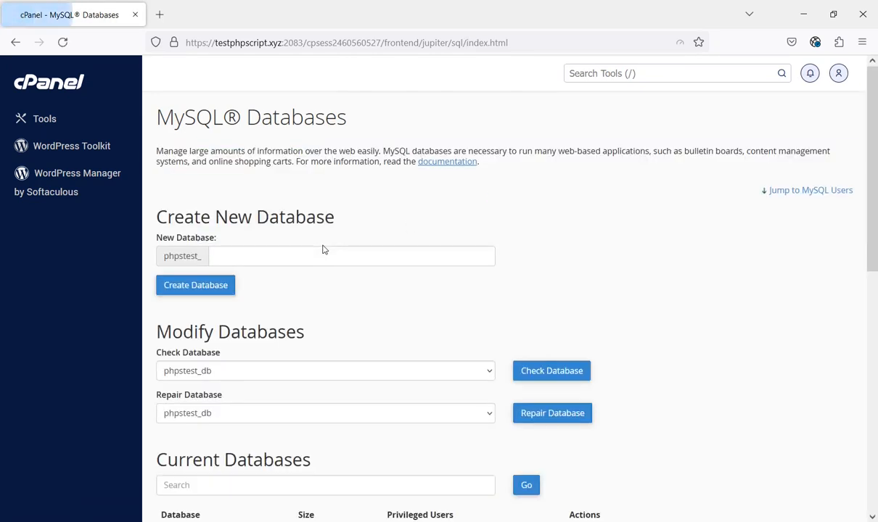
Step: Enter 'user' as the new MySQL username and generate a strong password, selecting it for copying
{"action": "scroll", "coordinate": [323, 249], "scroll_direction": "down", "scroll_amount": 4}
{"action": "scroll", "coordinate": [323, 249], "scroll_direction": "down", "scroll_amount": 4}
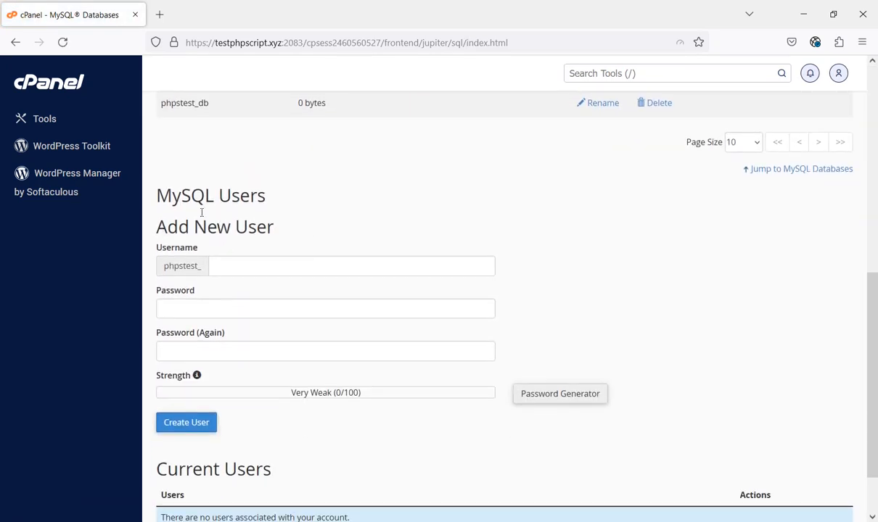
{"action": "left_click", "coordinate": [245, 271]}
{"action": "type", "text": "user"}
{"action": "left_click", "coordinate": [241, 307]}
{"action": "left_click", "coordinate": [560, 392]}
{"action": "left_click_drag", "start_coordinate": [402, 249], "coordinate": [327, 249]}
Step: Apply the generated password and create the MySQL user phpstest_user, returning to the overview
{"action": "left_click", "coordinate": [370, 317]}
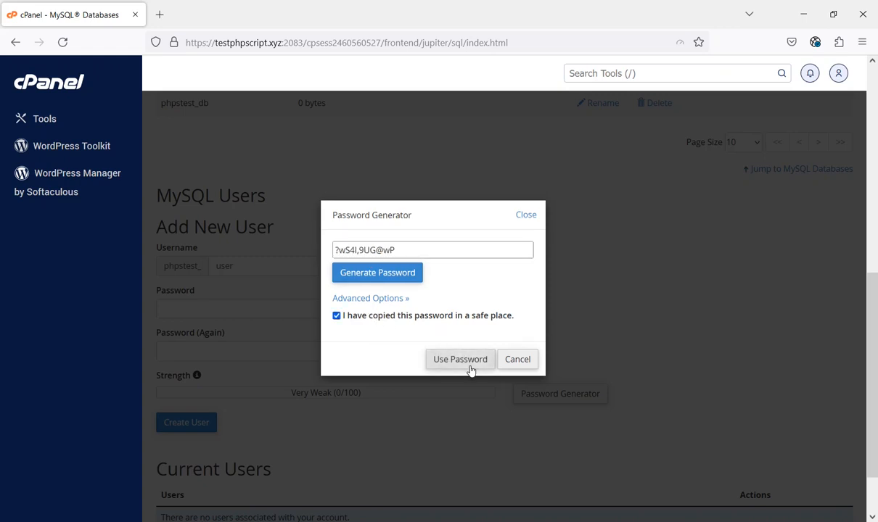
{"action": "left_click", "coordinate": [460, 361]}
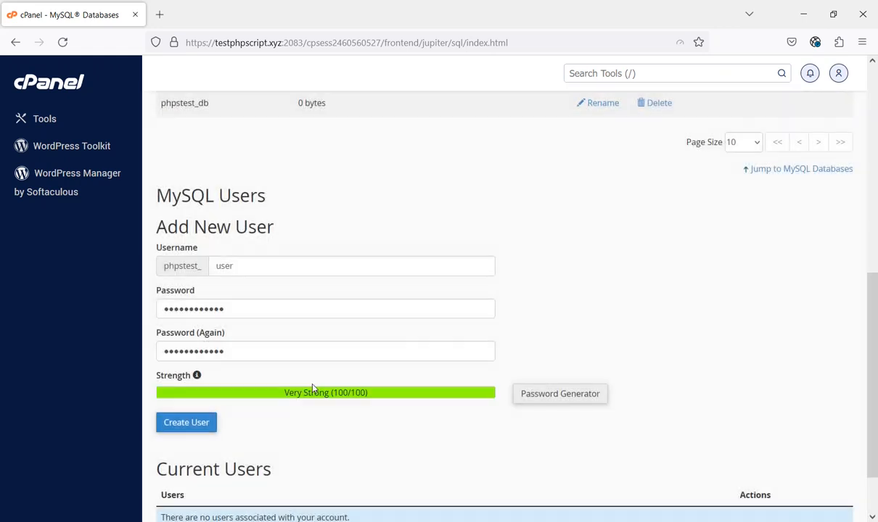
{"action": "left_click", "coordinate": [206, 424]}
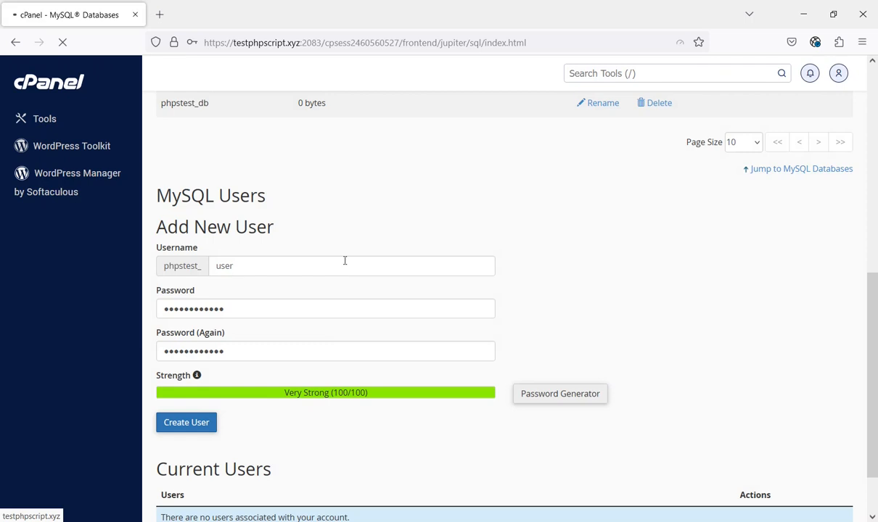
{"action": "left_click", "coordinate": [499, 199]}
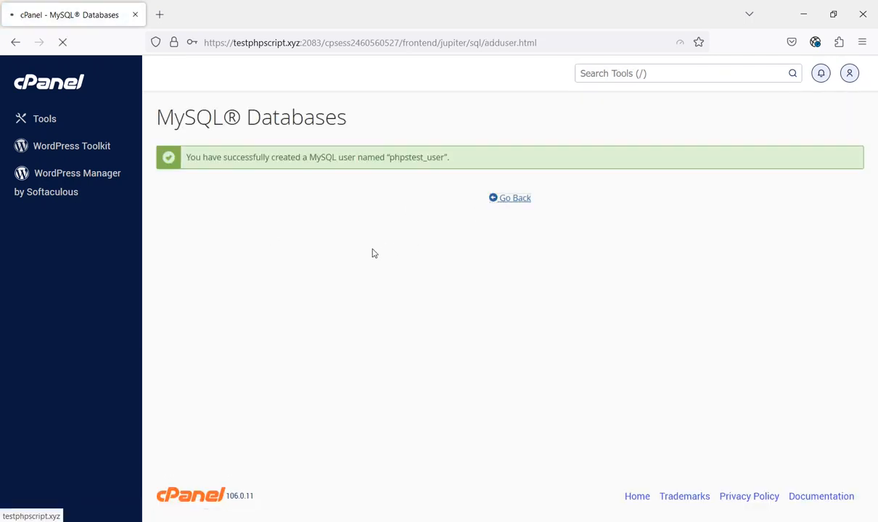
{"action": "scroll", "coordinate": [372, 250], "scroll_direction": "down", "scroll_amount": 7}
{"action": "scroll", "coordinate": [373, 249], "scroll_direction": "up", "scroll_amount": 3}
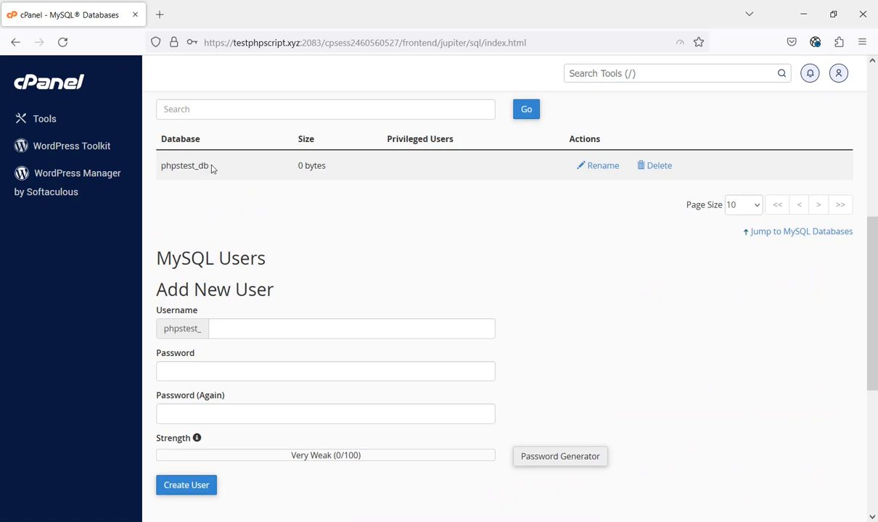
{"action": "scroll", "coordinate": [410, 245], "scroll_direction": "down", "scroll_amount": 7}
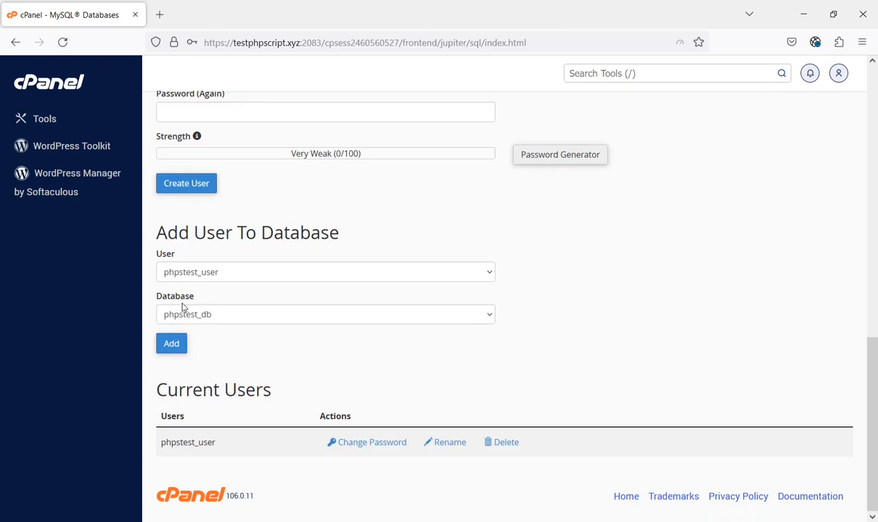
Step: Add user phpstest_user to database phpstest_db
{"action": "left_click", "coordinate": [223, 324]}
{"action": "left_click", "coordinate": [221, 321]}
{"action": "left_click", "coordinate": [236, 272]}
{"action": "left_click", "coordinate": [230, 270]}
{"action": "left_click", "coordinate": [224, 347]}
{"action": "left_click", "coordinate": [173, 342]}
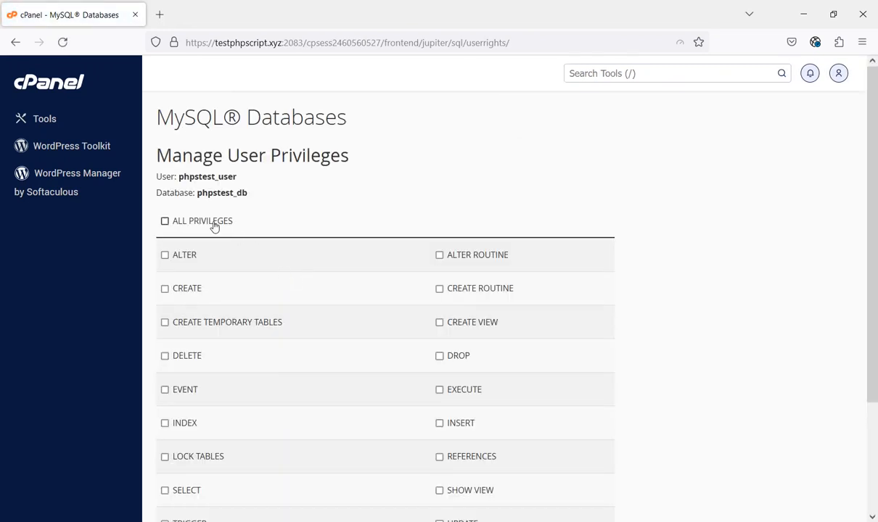
Step: Grant ALL PRIVILEGES to phpstest_user on phpstest_db and save the changes
{"action": "left_click", "coordinate": [215, 225]}
{"action": "scroll", "coordinate": [247, 305], "scroll_direction": "down", "scroll_amount": 2}
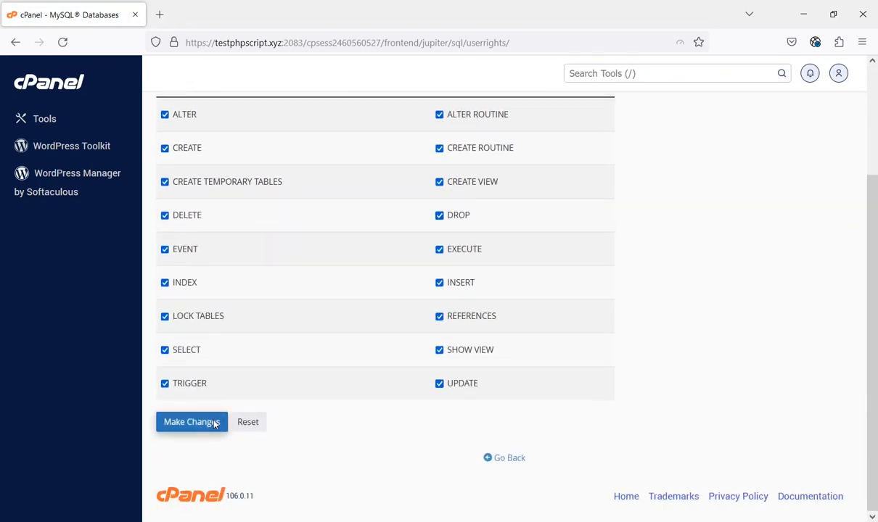
{"action": "left_click", "coordinate": [215, 421]}
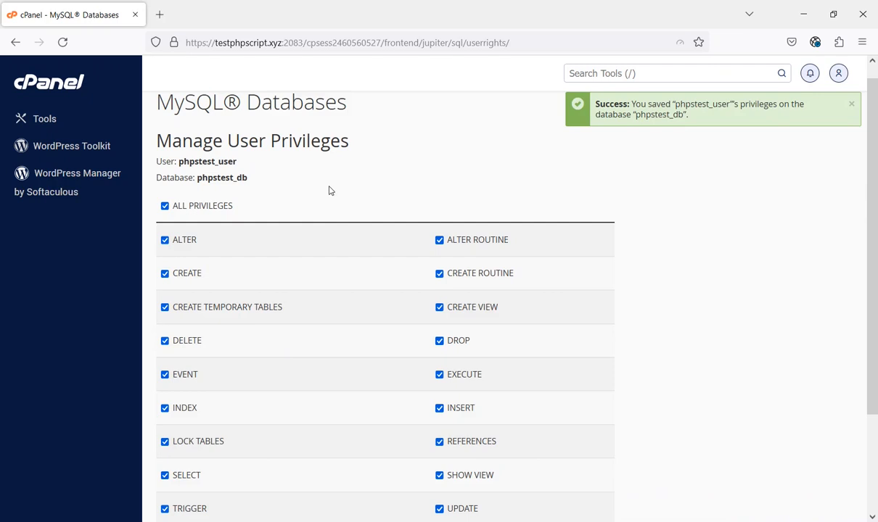
{"action": "scroll", "coordinate": [573, 341], "scroll_direction": "down", "scroll_amount": 2}
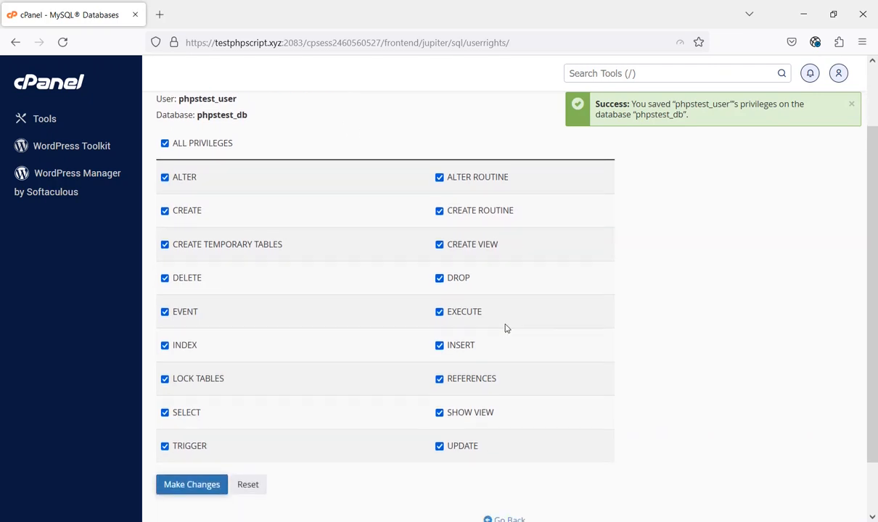
{"action": "scroll", "coordinate": [506, 406], "scroll_direction": "down", "scroll_amount": 2}
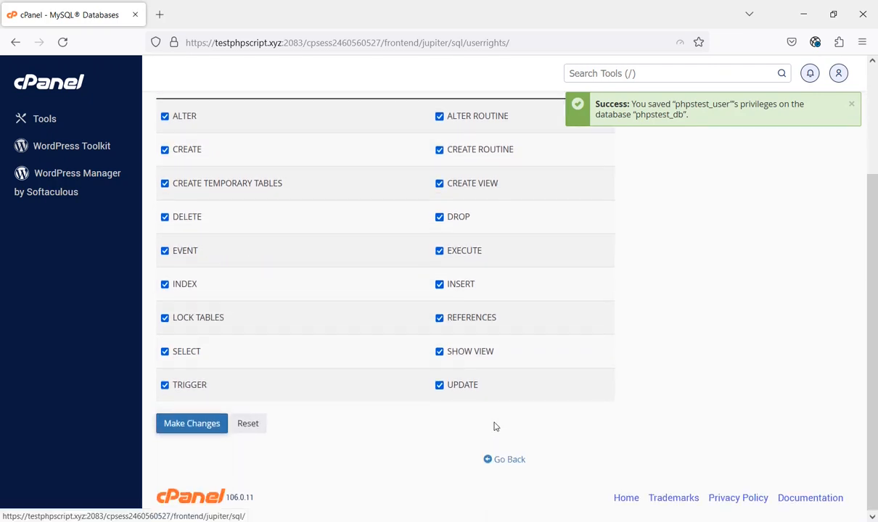
{"action": "scroll", "coordinate": [241, 176], "scroll_direction": "up", "scroll_amount": 3}
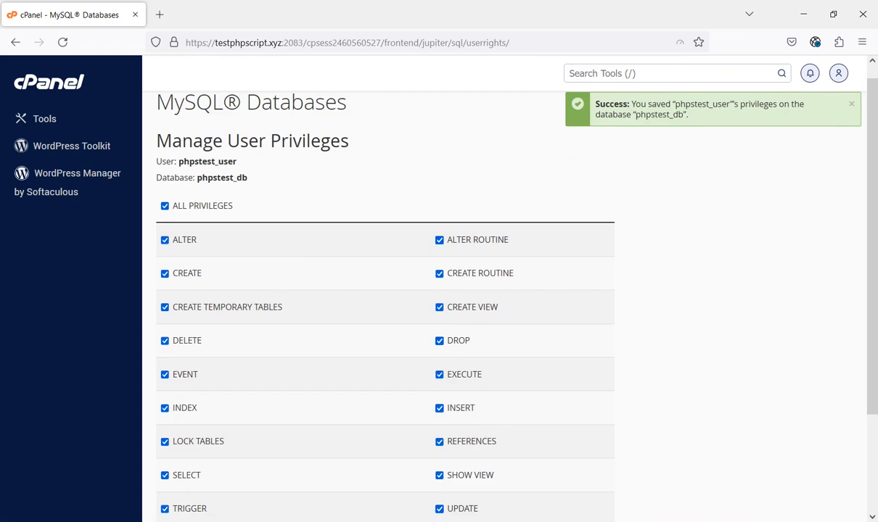
Step: Paste the generated password into the Notepad++ note with blank lines above it
{"action": "key", "text": "alt+Tab"}
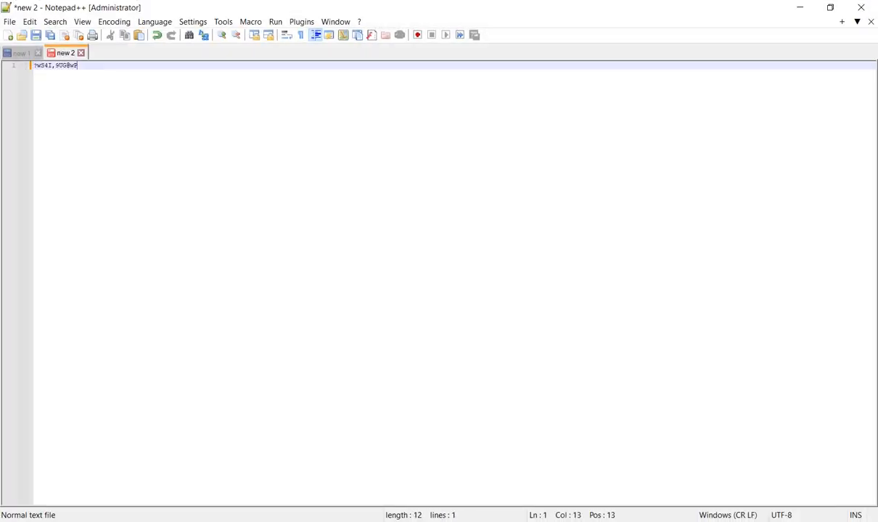
{"action": "key", "text": "Home"}
{"action": "key", "text": "Return"}
{"action": "key", "text": "Return"}
{"action": "key", "text": "Up"}
{"action": "key", "text": "Up"}
Step: Copy the User and Database lines from cPanel above the password, then return to Tools
{"action": "key", "text": "alt+Tab"}
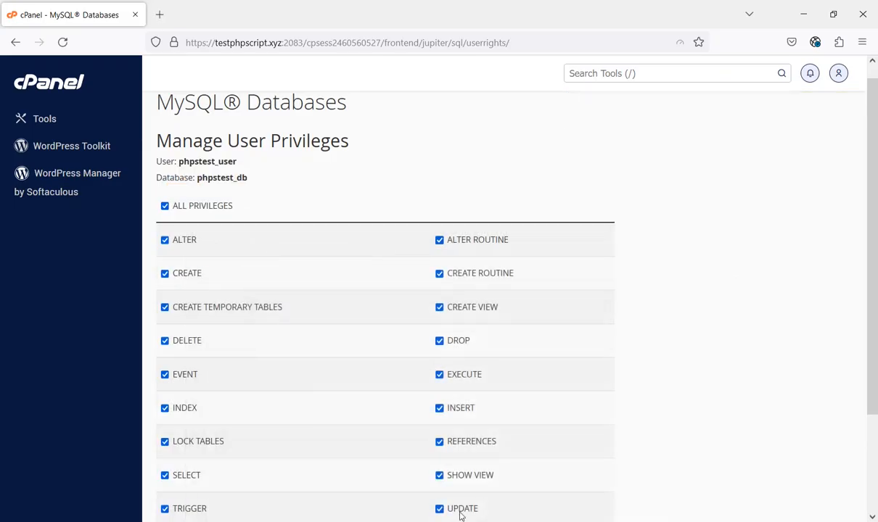
{"action": "left_click_drag", "start_coordinate": [156, 164], "coordinate": [258, 181]}
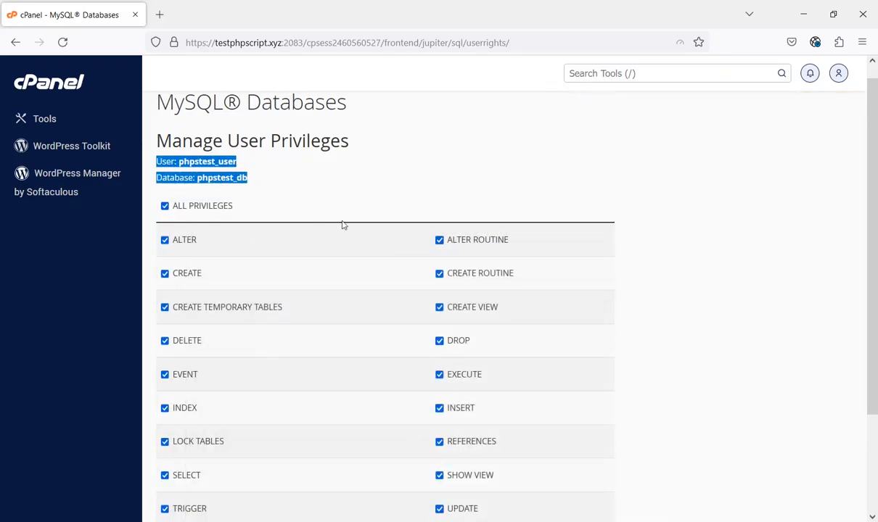
{"action": "key", "text": "ctrl+c"}
{"action": "key", "text": "alt+Tab"}
{"action": "key", "text": "ctrl+v"}
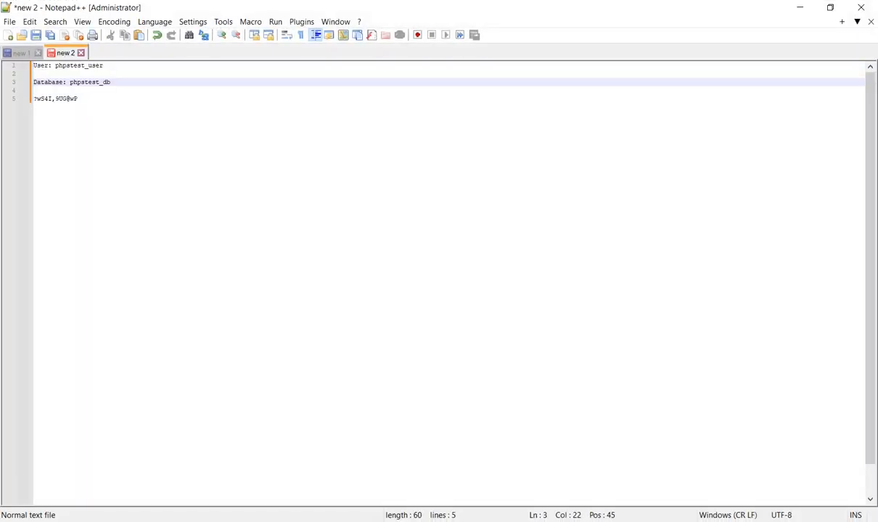
{"action": "key", "text": "alt+Tab"}
{"action": "left_click", "coordinate": [346, 132]}
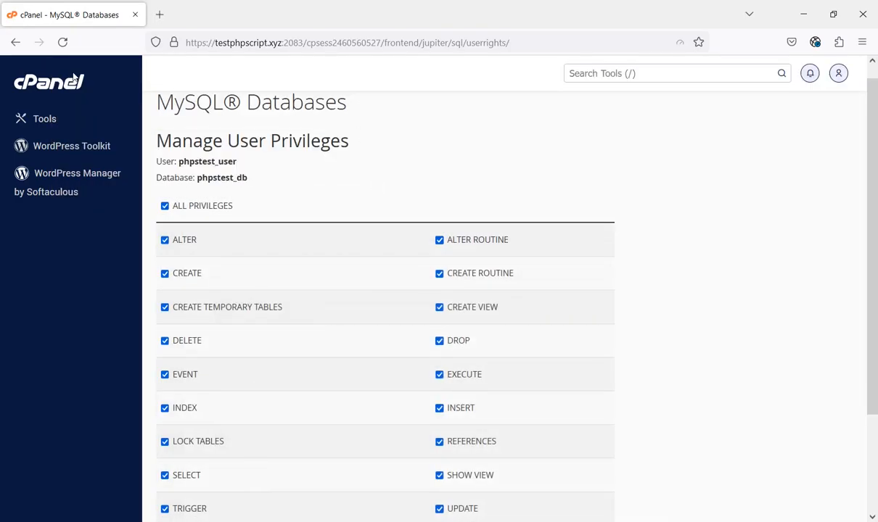
{"action": "left_click", "coordinate": [73, 82]}
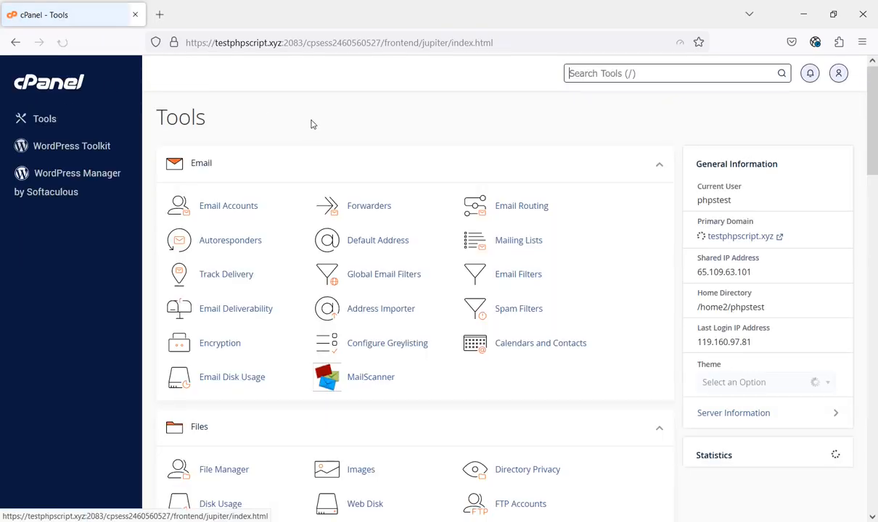
Step: In File Manager, permanently delete settings.php so public_html is empty
{"action": "scroll", "coordinate": [310, 119], "scroll_direction": "down", "scroll_amount": 3}
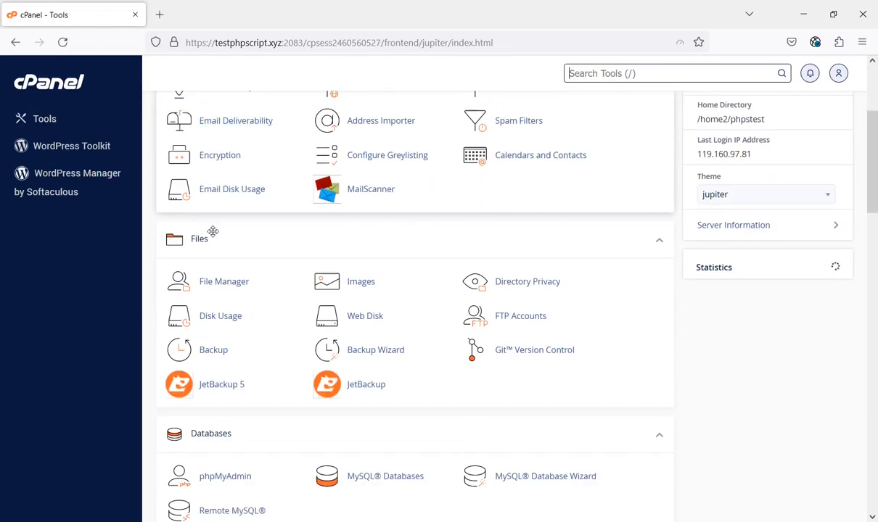
{"action": "left_click", "coordinate": [225, 282]}
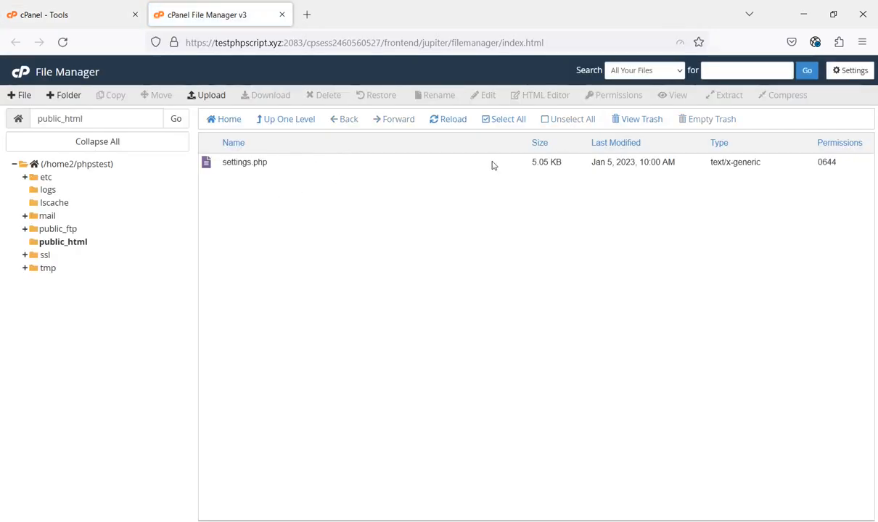
{"action": "left_click", "coordinate": [507, 119]}
{"action": "left_click", "coordinate": [325, 96]}
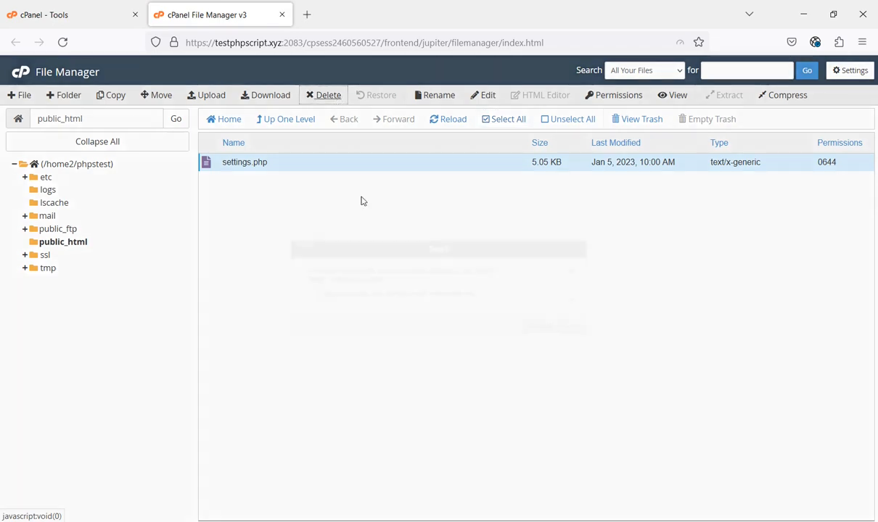
{"action": "left_click", "coordinate": [395, 294]}
{"action": "left_click", "coordinate": [537, 327]}
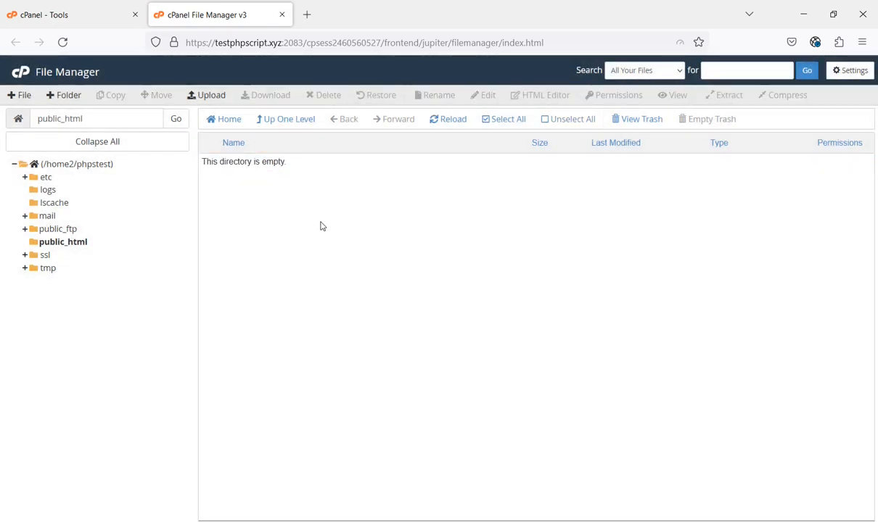
Step: Close the File Manager tab and go back to the cPanel Tools page, then reopen File Manager
{"action": "left_click", "coordinate": [56, 5]}
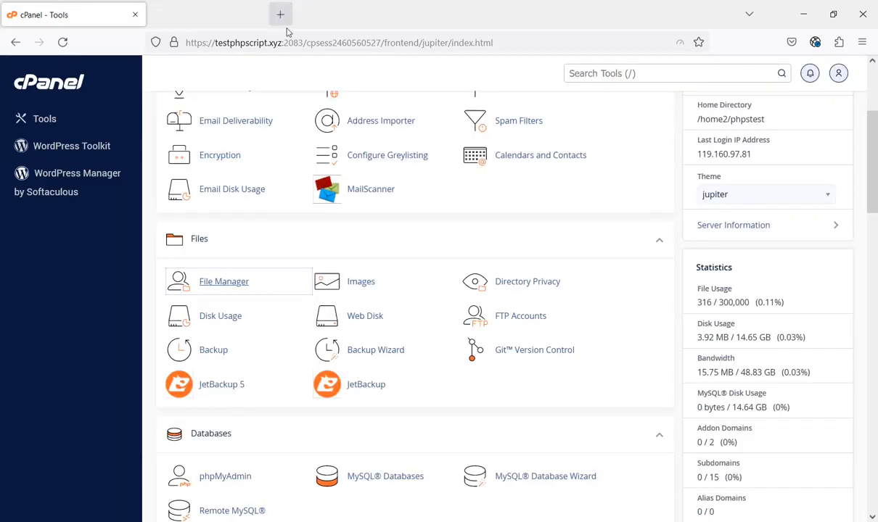
{"action": "left_click", "coordinate": [282, 14]}
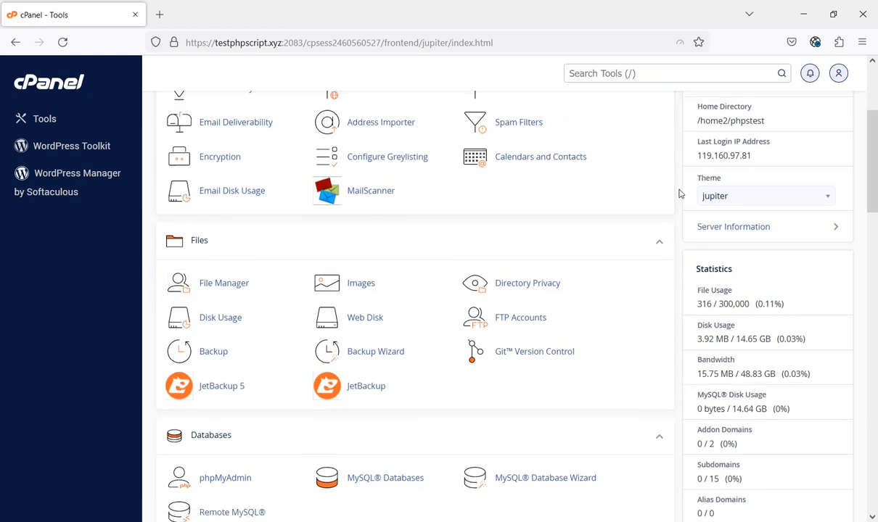
{"action": "scroll", "coordinate": [680, 190], "scroll_direction": "up", "scroll_amount": 3}
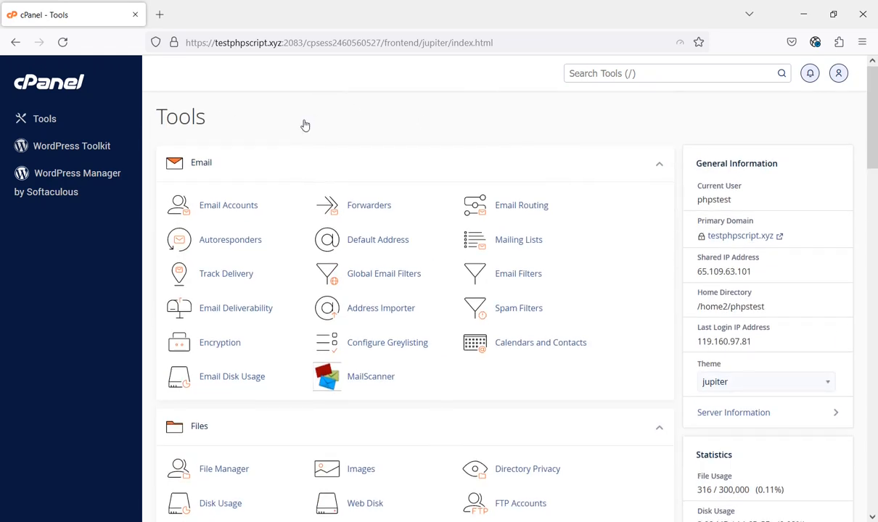
{"action": "scroll", "coordinate": [303, 118], "scroll_direction": "down", "scroll_amount": 3}
{"action": "left_click", "coordinate": [223, 222]}
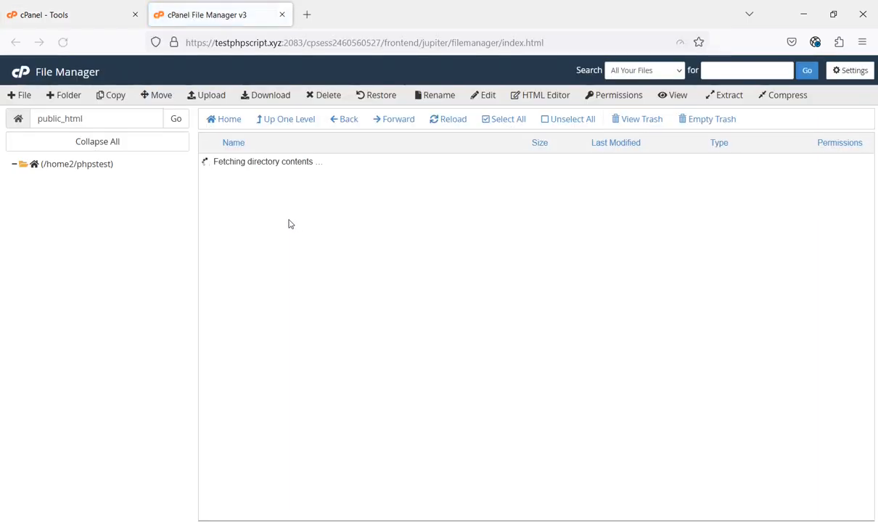
Step: Upload HYIPManagerPro_ion 05, Jan 2023.zip (10.23 MB) to public_html and return to the listing
{"action": "left_click", "coordinate": [211, 95]}
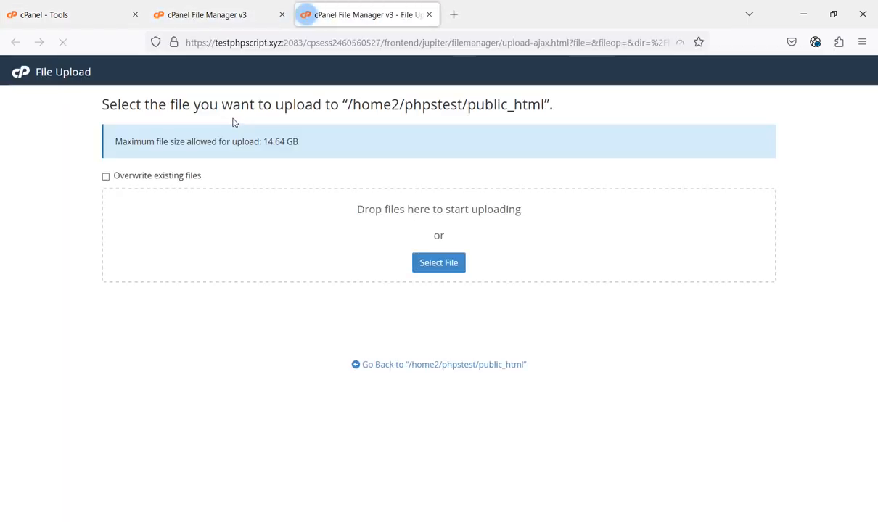
{"action": "left_click", "coordinate": [452, 262]}
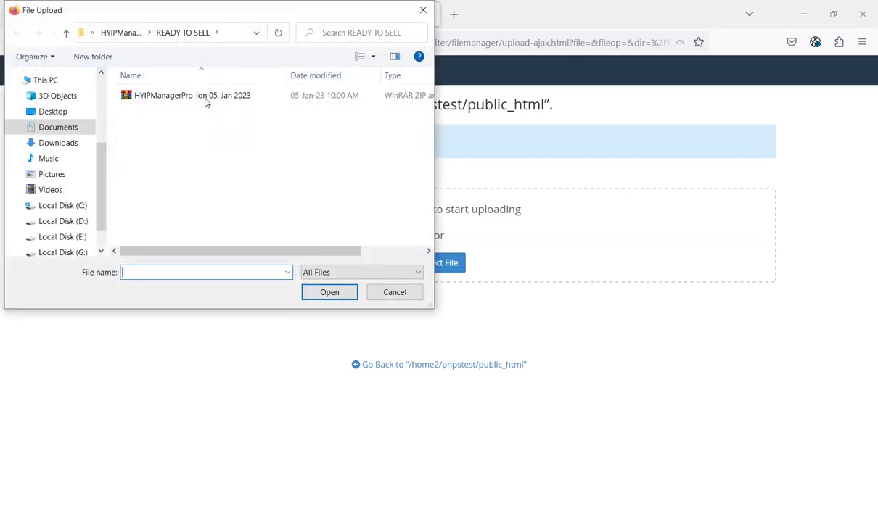
{"action": "left_click", "coordinate": [204, 97]}
{"action": "left_click", "coordinate": [338, 295]}
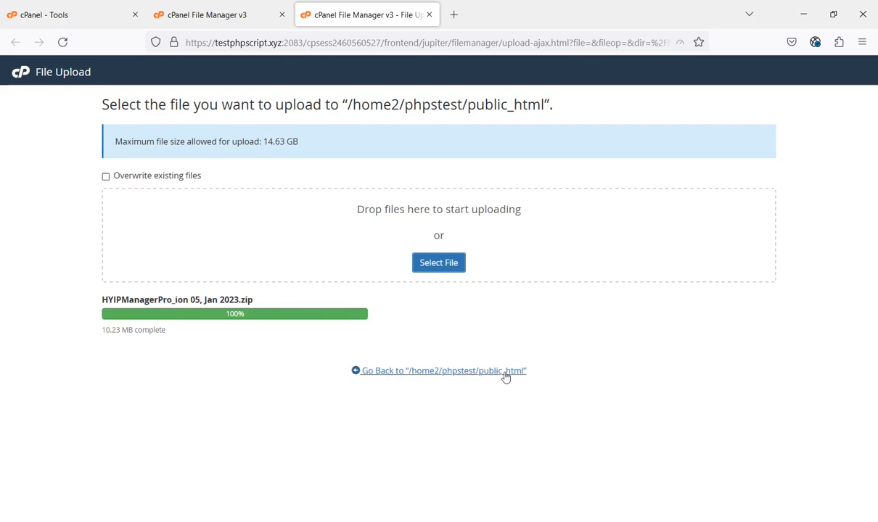
{"action": "left_click", "coordinate": [355, 371]}
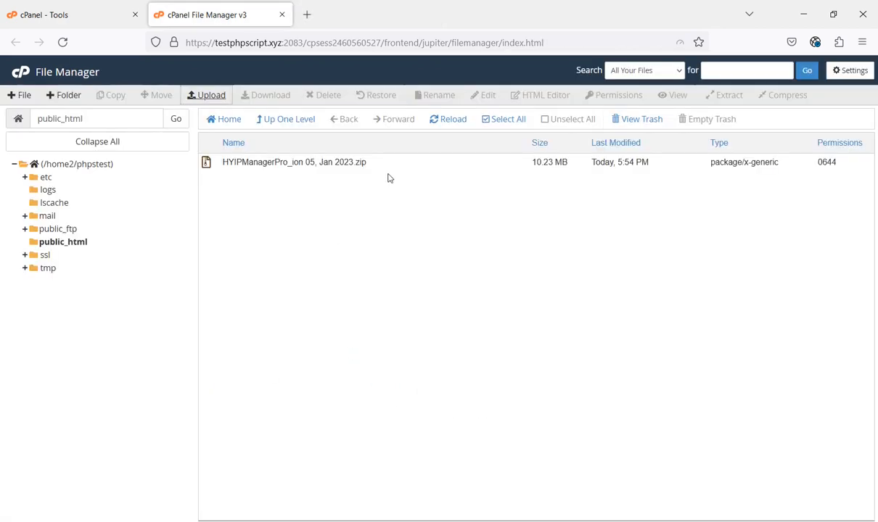
Step: Extract the HYIPManagerPro zip into public_html, adding fonts, images, inc, tmpl, index.php and install.php
{"action": "left_click", "coordinate": [378, 161]}
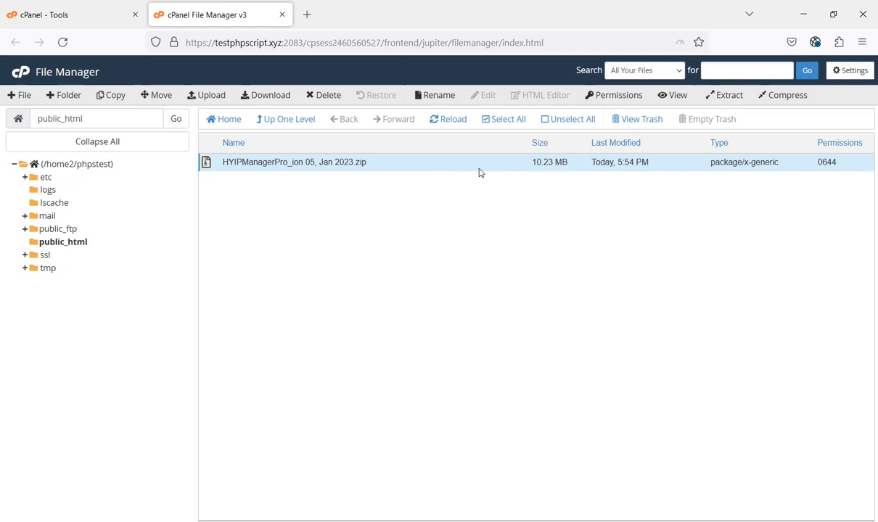
{"action": "left_click", "coordinate": [715, 95]}
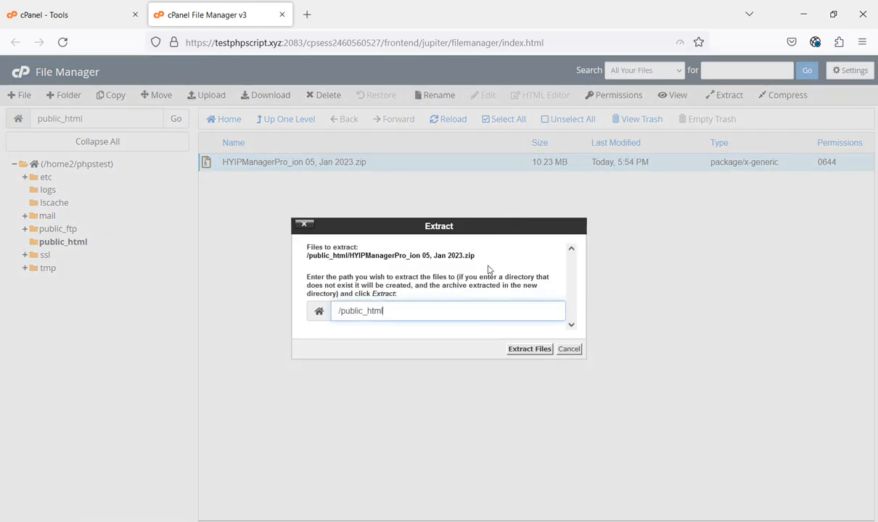
{"action": "left_click", "coordinate": [520, 353]}
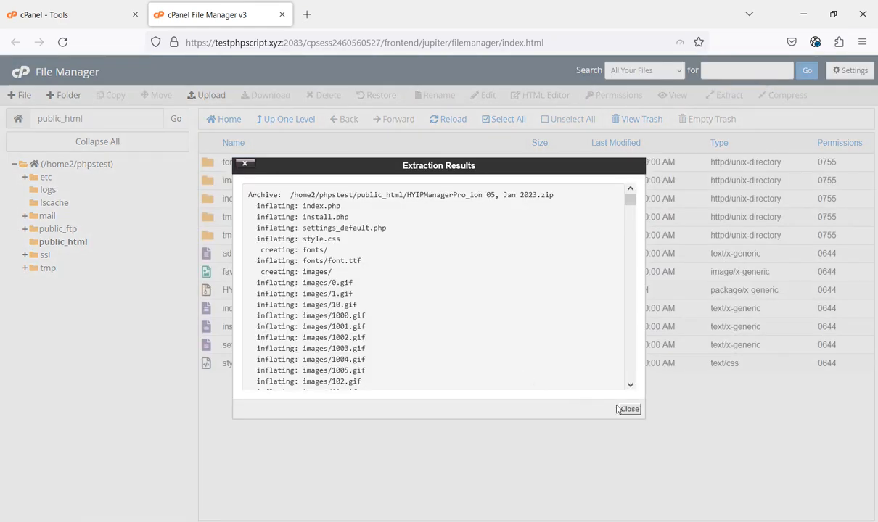
{"action": "left_click", "coordinate": [625, 409]}
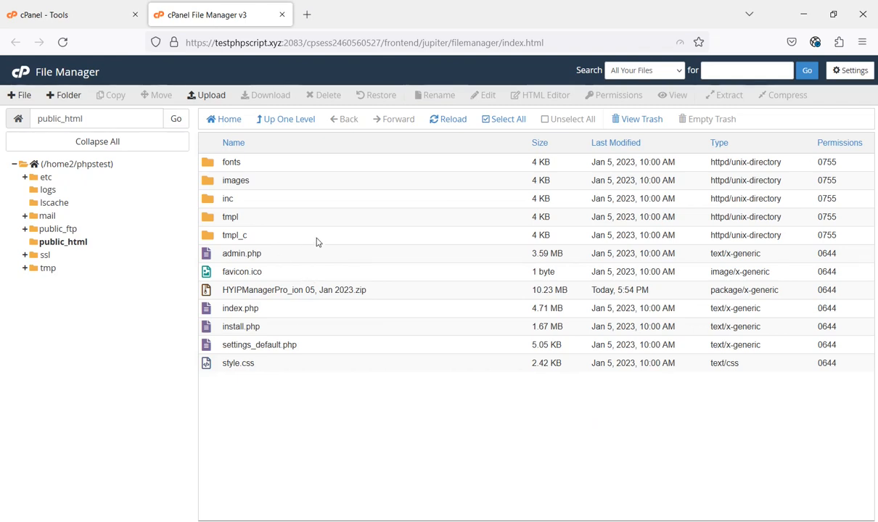
{"action": "left_click", "coordinate": [93, 20]}
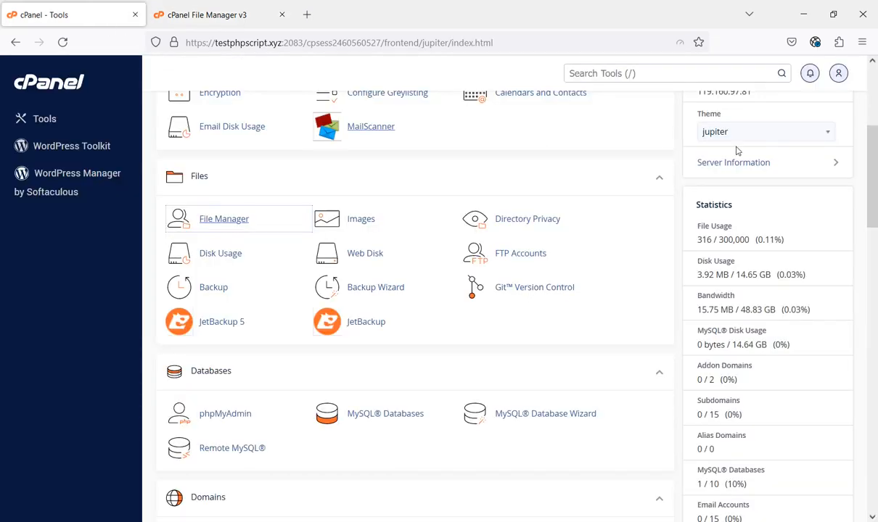
Step: Open testphpscript.xyz from the Primary Domain link and select 'install.php' in its notice
{"action": "scroll", "coordinate": [876, 137], "scroll_direction": "up", "scroll_amount": 5}
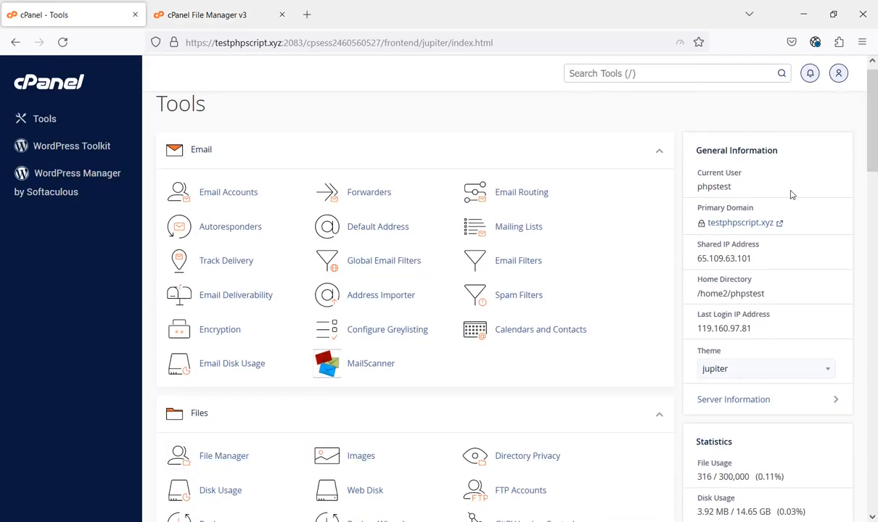
{"action": "left_click", "coordinate": [730, 223]}
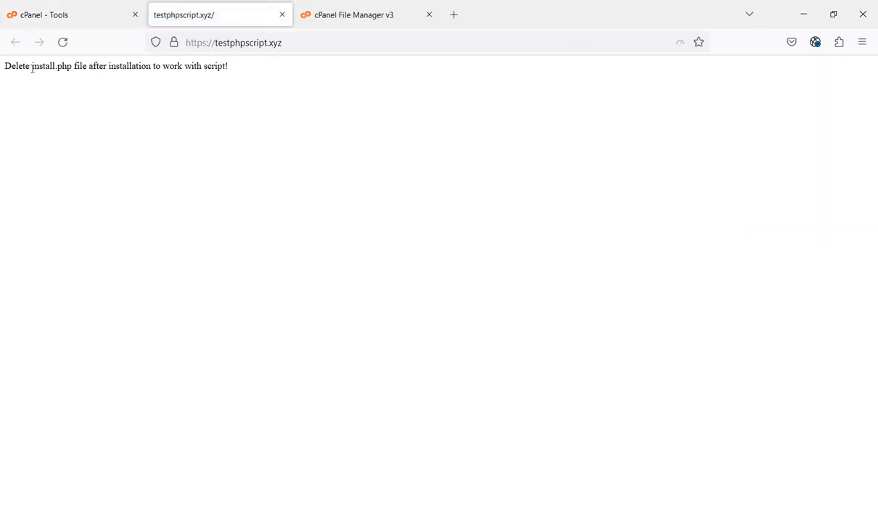
{"action": "left_click_drag", "start_coordinate": [33, 69], "coordinate": [70, 69]}
{"action": "key", "text": "ctrl+c"}
Step: Load testphpscript.xyz/install.php, then select phpstest_db in the Notepad++ notes
{"action": "left_click", "coordinate": [335, 48]}
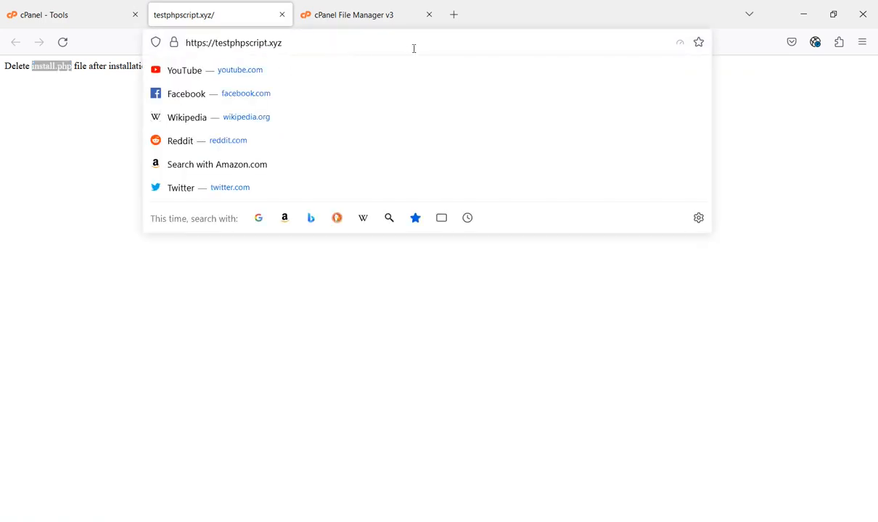
{"action": "type", "text": "/"}
{"action": "key", "text": "ctrl+v"}
{"action": "key", "text": "Return"}
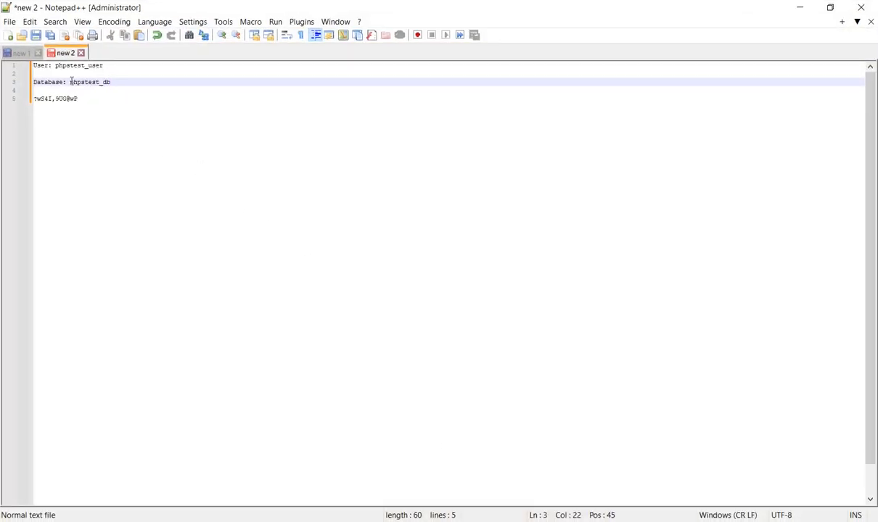
{"action": "left_click_drag", "start_coordinate": [71, 81], "coordinate": [111, 82]}
{"action": "key", "text": "ctrl+c"}
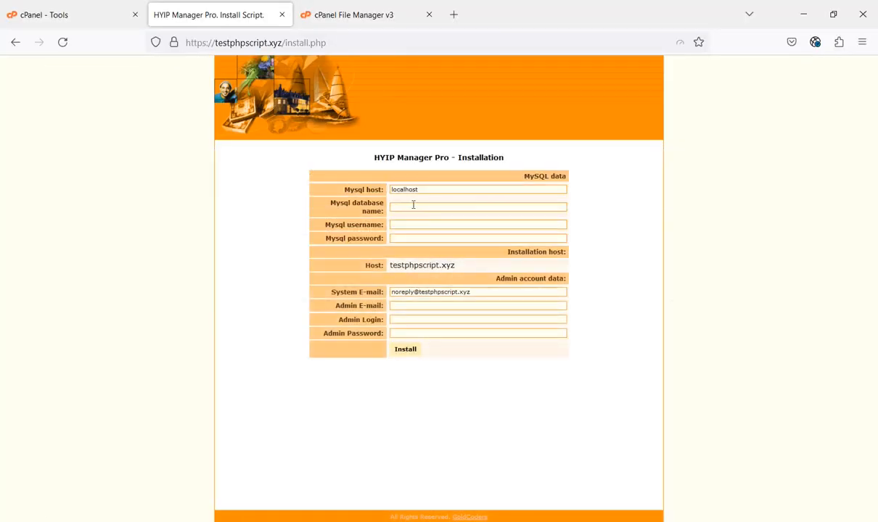
Step: Paste the MySQL database name and username from the notes into the installer fields
{"action": "left_click", "coordinate": [412, 206]}
{"action": "key", "text": "ctrl+v"}
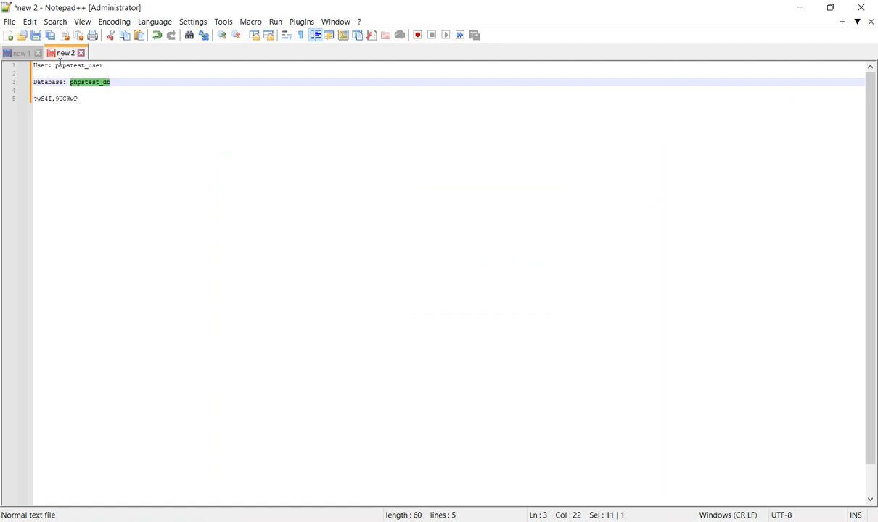
{"action": "left_click_drag", "start_coordinate": [56, 64], "coordinate": [142, 73]}
{"action": "key", "text": "ctrl+c"}
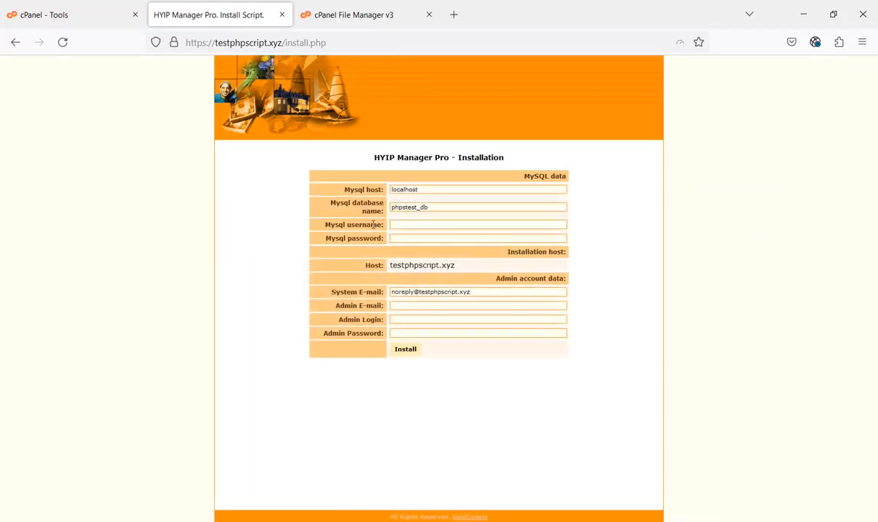
{"action": "left_click", "coordinate": [418, 226]}
{"action": "key", "text": "ctrl+v"}
{"action": "left_click_drag", "start_coordinate": [435, 225], "coordinate": [366, 239]}
{"action": "left_click", "coordinate": [438, 228]}
{"action": "left_click", "coordinate": [380, 234]}
{"action": "left_click_drag", "start_coordinate": [329, 238], "coordinate": [368, 239]}
{"action": "left_click", "coordinate": [379, 245]}
Step: Copy the database password from the Notepad++ notes into the MySQL password field
{"action": "key", "text": "alt+Tab"}
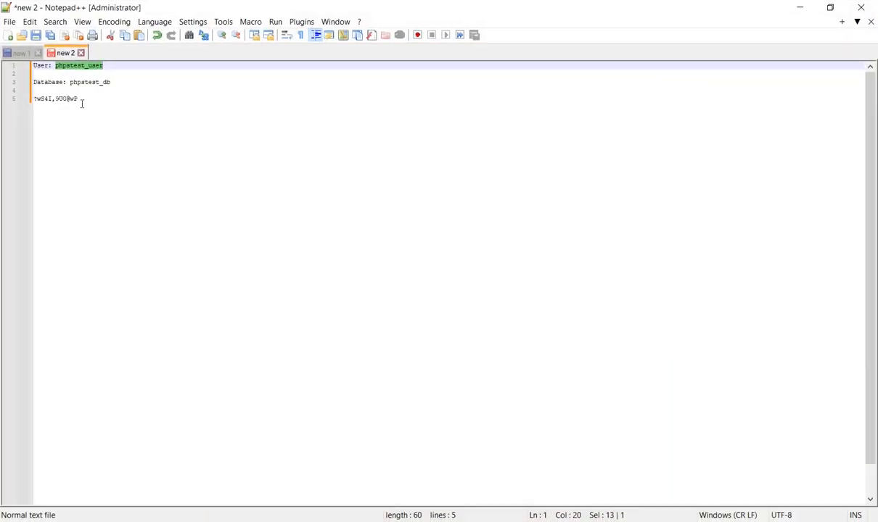
{"action": "left_click_drag", "start_coordinate": [82, 98], "coordinate": [20, 95]}
{"action": "key", "text": "ctrl+c"}
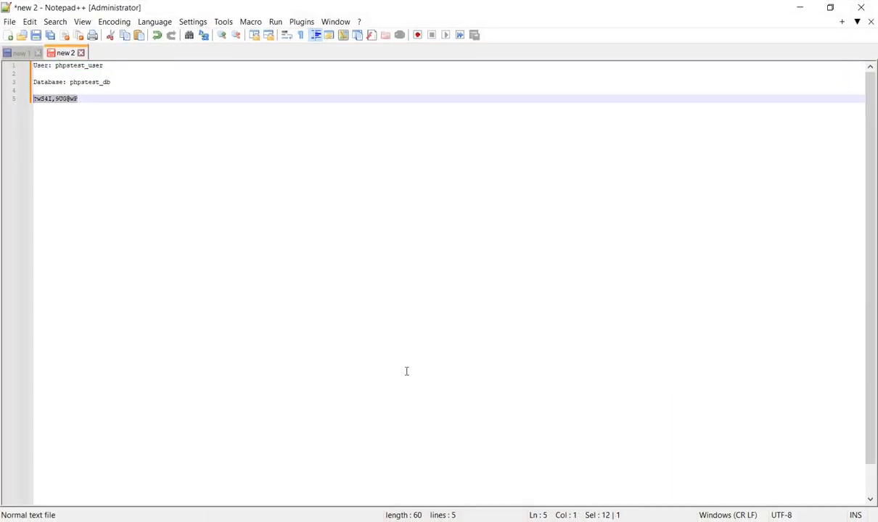
{"action": "key", "text": "alt+Tab"}
{"action": "left_click", "coordinate": [412, 240]}
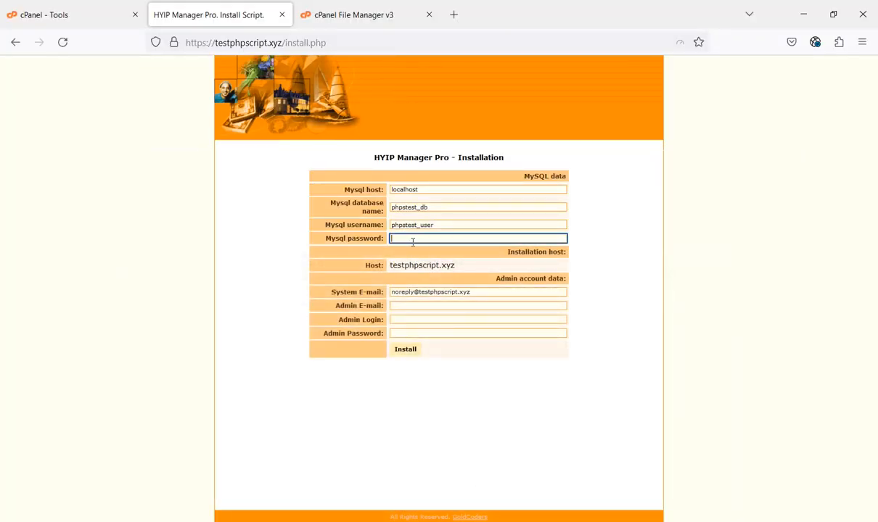
{"action": "key", "text": "ctrl+v"}
{"action": "left_click", "coordinate": [595, 251]}
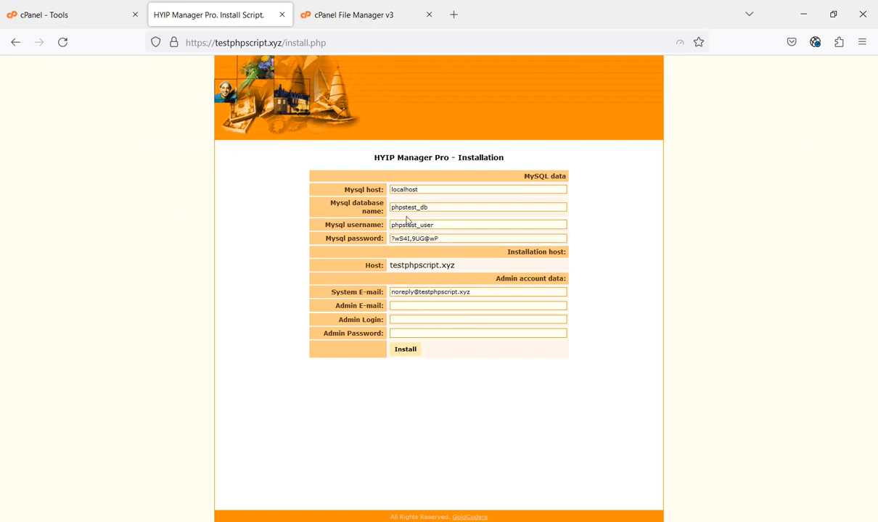
Step: Reuse the system e-mail as Admin E-mail and Admin Login, with a Firefox-generated admin password
{"action": "left_click_drag", "start_coordinate": [486, 291], "coordinate": [398, 291]}
{"action": "left_click", "coordinate": [419, 305]}
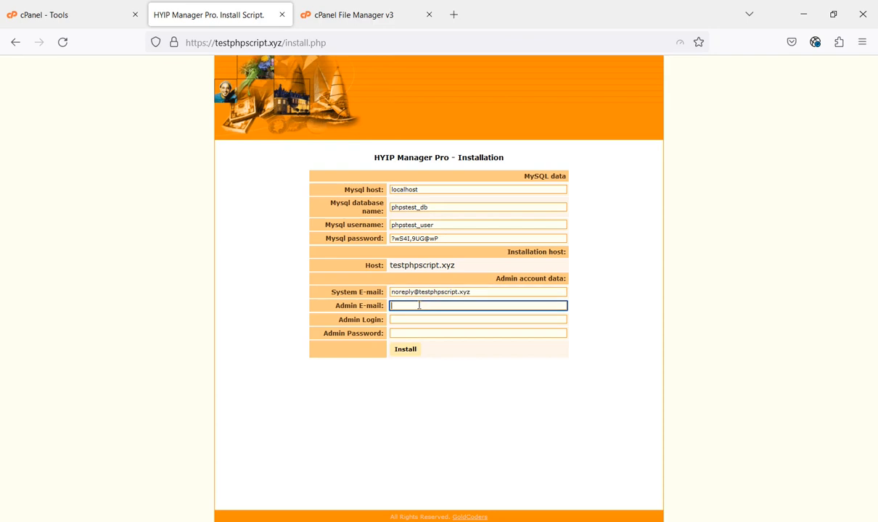
{"action": "key", "text": "ctrl+v"}
{"action": "left_click", "coordinate": [403, 318]}
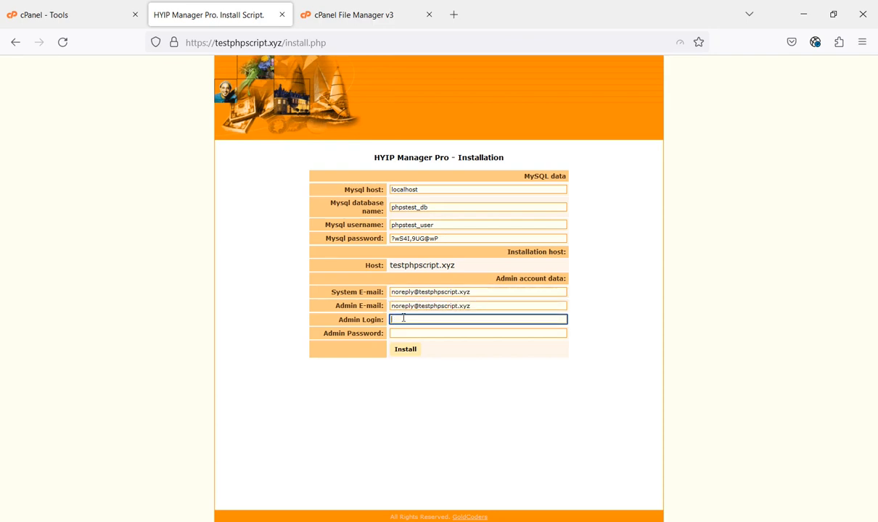
{"action": "key", "text": "ctrl+v"}
{"action": "left_click", "coordinate": [412, 334]}
{"action": "left_click", "coordinate": [449, 349]}
{"action": "left_click_drag", "start_coordinate": [497, 281], "coordinate": [574, 285]}
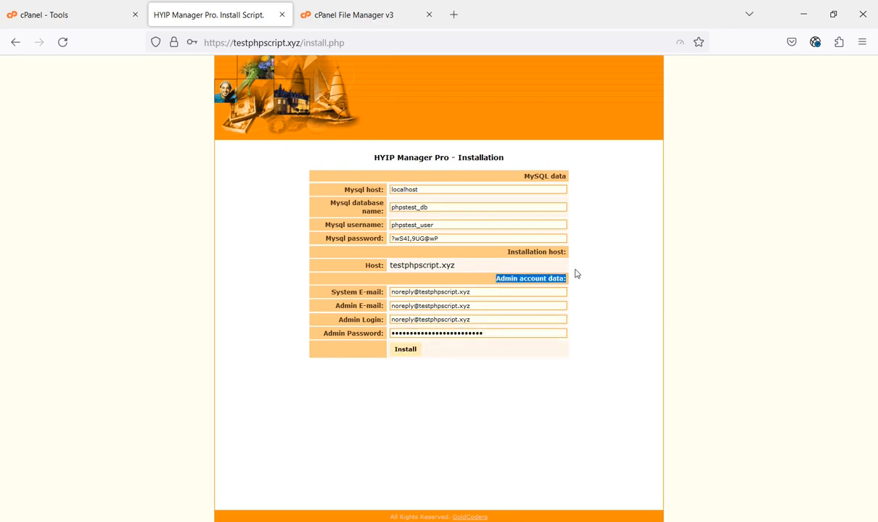
{"action": "left_click_drag", "start_coordinate": [497, 175], "coordinate": [570, 178]}
Step: Run the installation and open the installed testphpscript.xyz site in a new tab
{"action": "left_click", "coordinate": [560, 171]}
{"action": "left_click", "coordinate": [404, 349]}
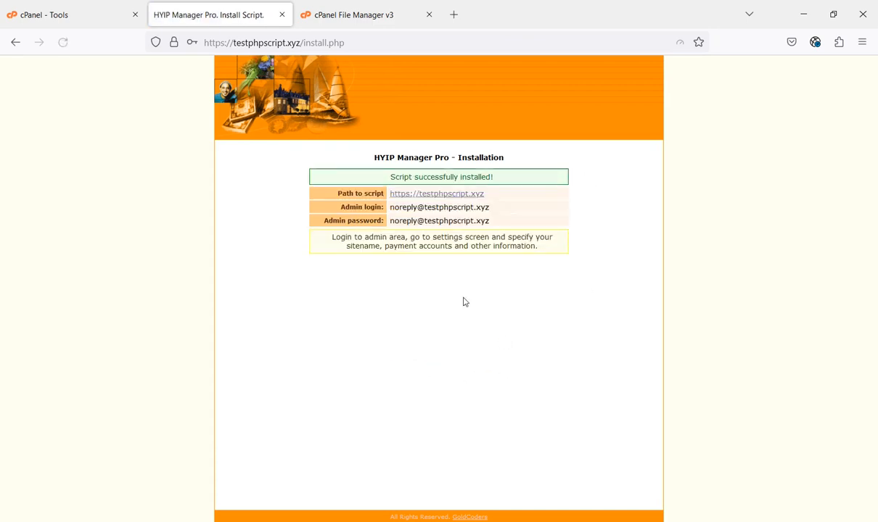
{"action": "left_click_drag", "start_coordinate": [371, 159], "coordinate": [510, 159]}
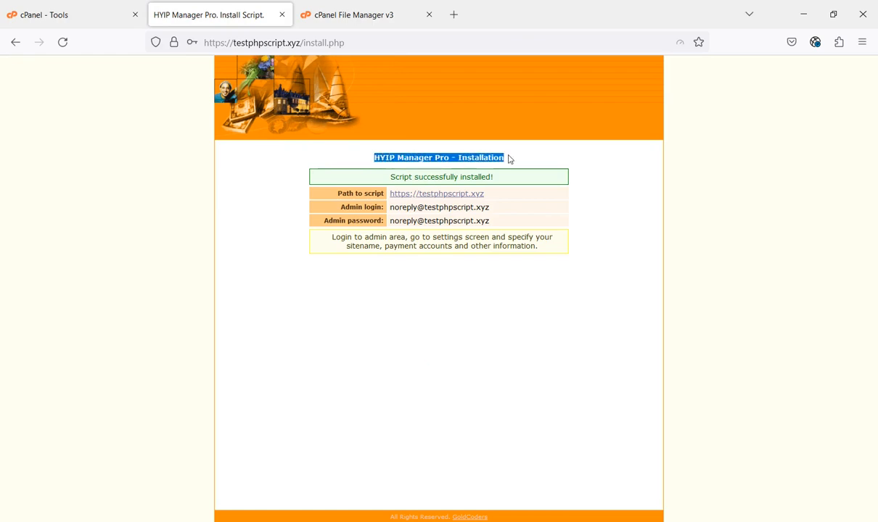
{"action": "left_click", "coordinate": [366, 172]}
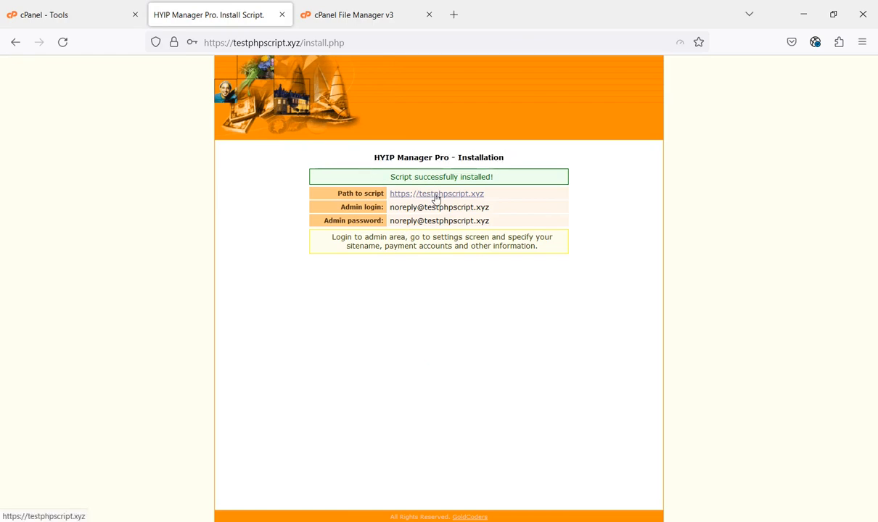
{"action": "left_click", "coordinate": [437, 195]}
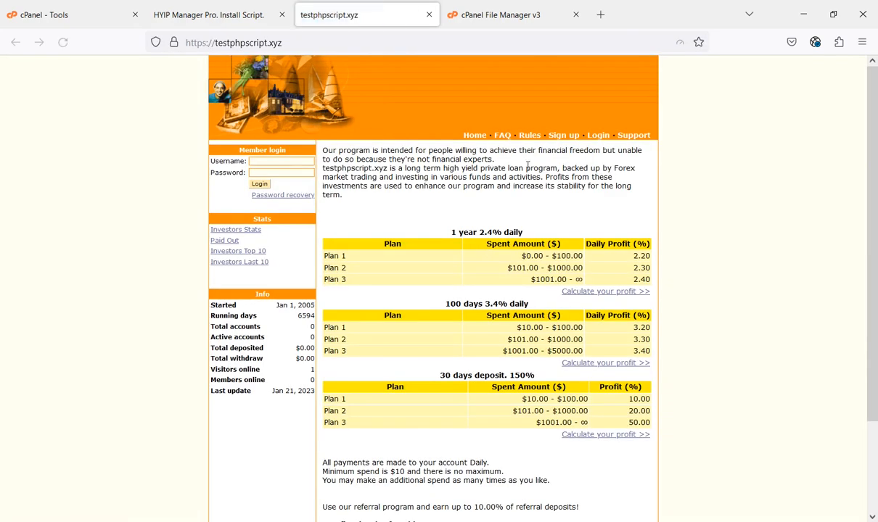
Step: Reload public_html to confirm install.php removed and settings.php created, then view the live site
{"action": "left_click", "coordinate": [491, 14]}
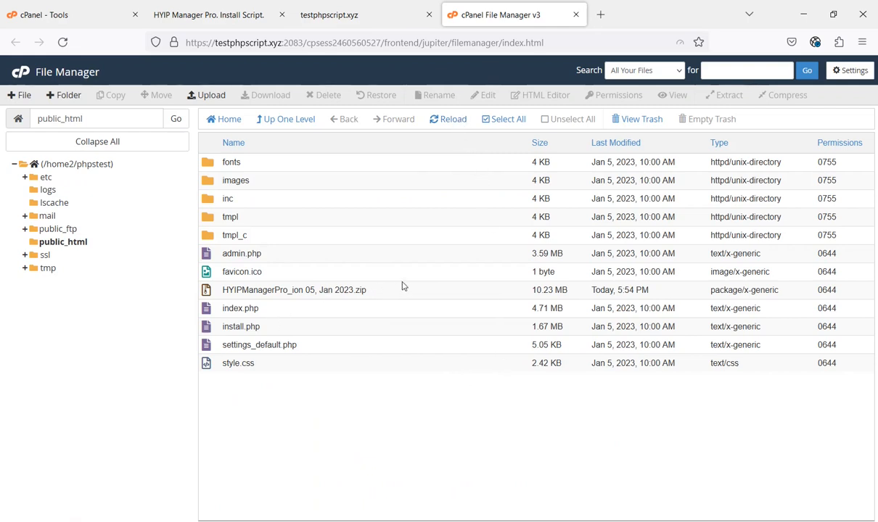
{"action": "left_click", "coordinate": [459, 120]}
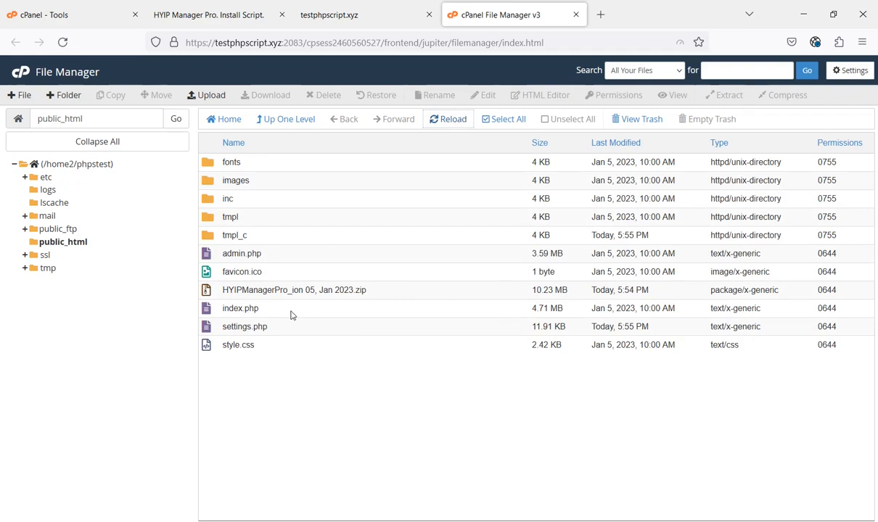
{"action": "left_click", "coordinate": [374, 14]}
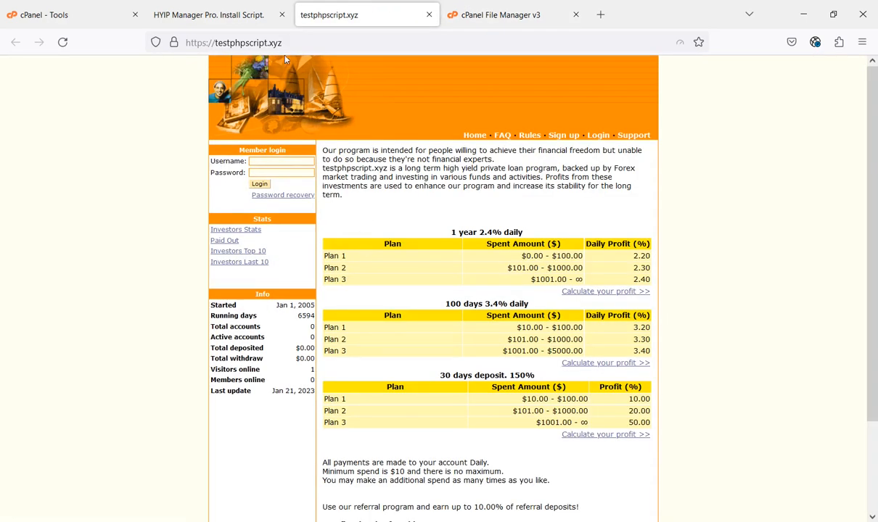
Step: Log in on the site's Member login form using the admin credentials from the install page
{"action": "key", "text": "ctrl+shift+Tab"}
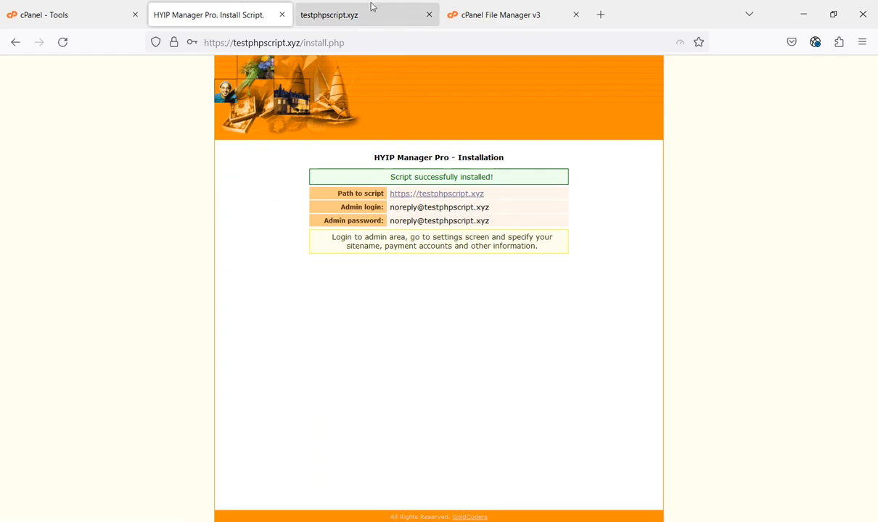
{"action": "left_click_drag", "start_coordinate": [501, 207], "coordinate": [390, 207]}
{"action": "left_click", "coordinate": [377, 207]}
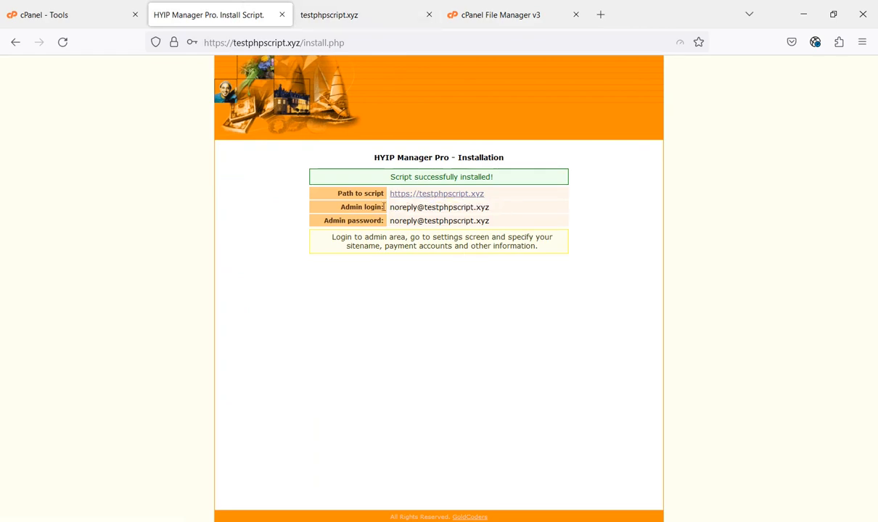
{"action": "left_click", "coordinate": [366, 16]}
{"action": "left_click", "coordinate": [286, 162]}
{"action": "key", "text": "ctrl+v"}
{"action": "left_click", "coordinate": [284, 173]}
{"action": "key", "text": "ctrl+v"}
{"action": "left_click", "coordinate": [267, 184]}
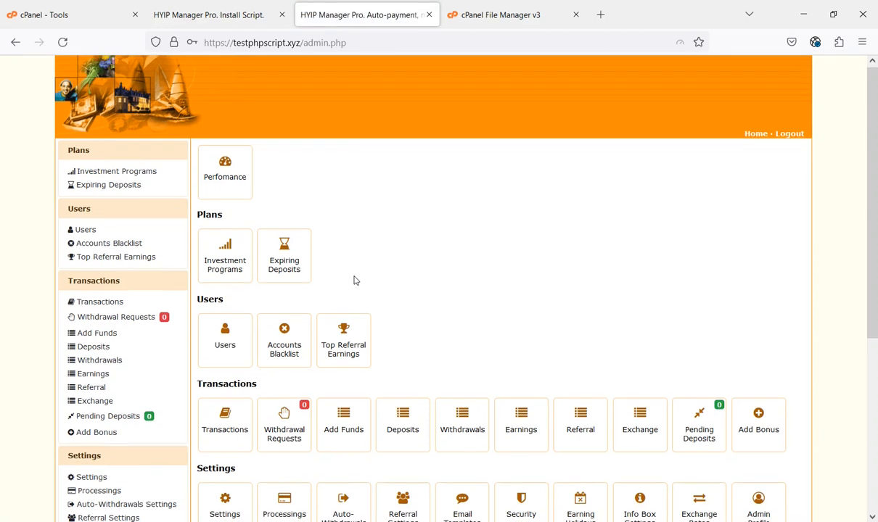
Step: Open the Admin Profile in the admin area, then the Main Settings page
{"action": "scroll", "coordinate": [355, 281], "scroll_direction": "down", "scroll_amount": 1}
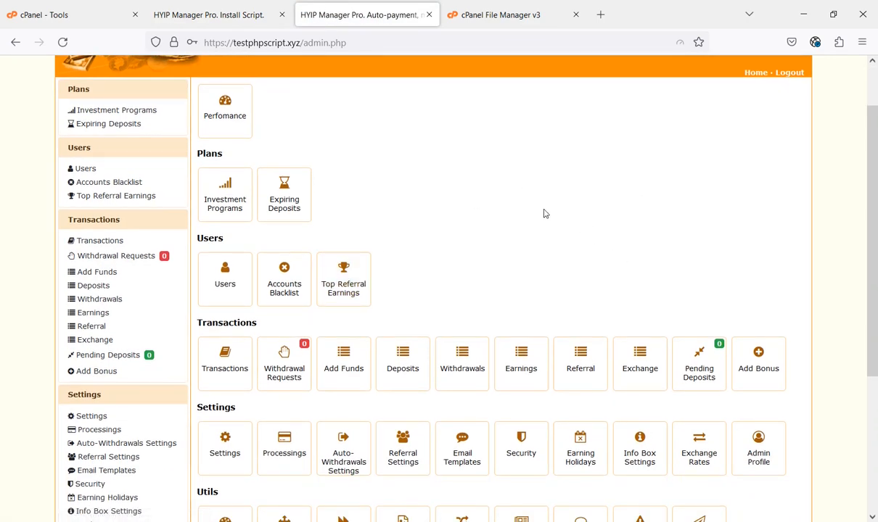
{"action": "scroll", "coordinate": [546, 213], "scroll_direction": "down", "scroll_amount": 3}
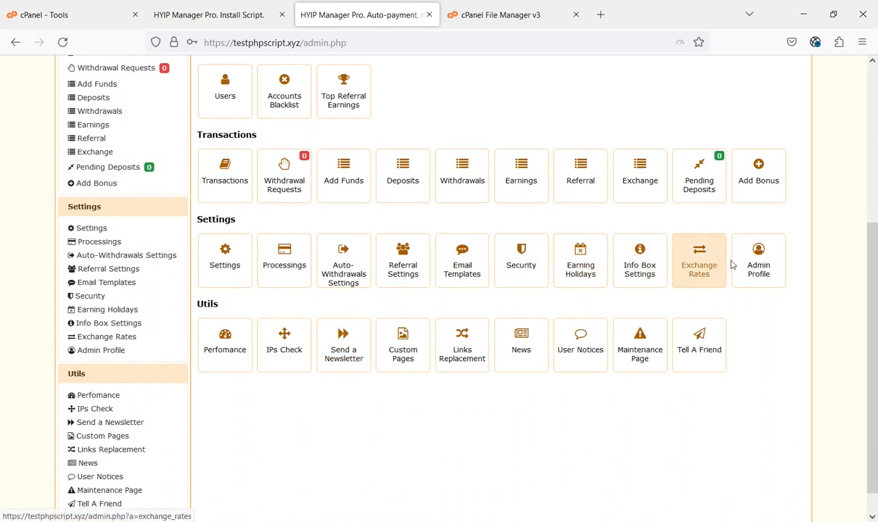
{"action": "left_click", "coordinate": [734, 266]}
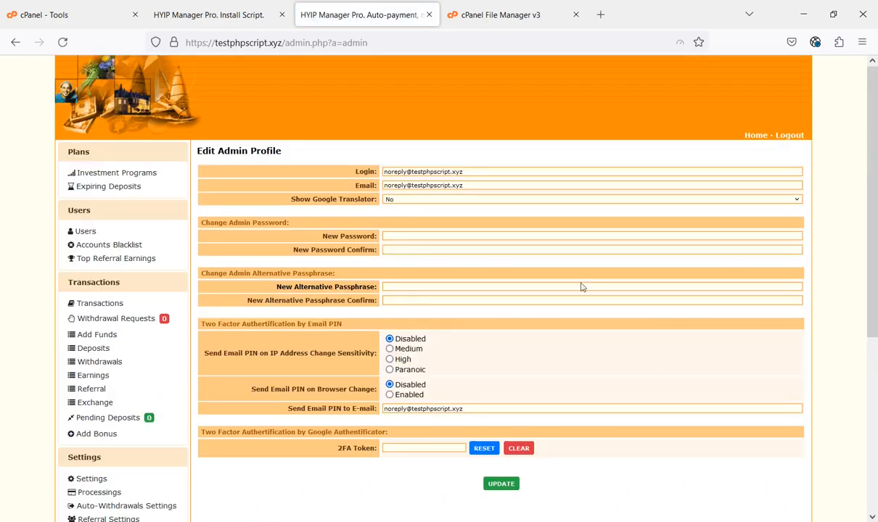
{"action": "scroll", "coordinate": [94, 421], "scroll_direction": "down", "scroll_amount": 2}
{"action": "left_click", "coordinate": [104, 362]}
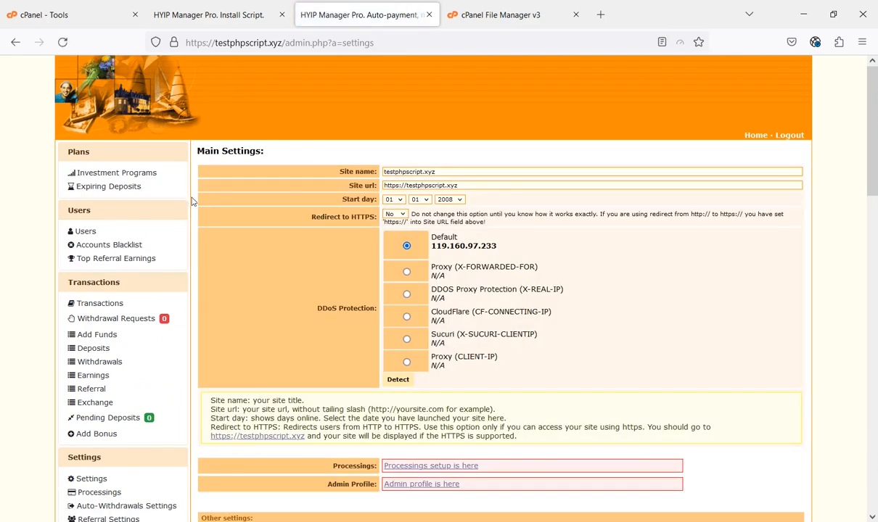
Step: Open Investment Programs and edit the 1 year 2.4% daily package
{"action": "left_click", "coordinate": [149, 173]}
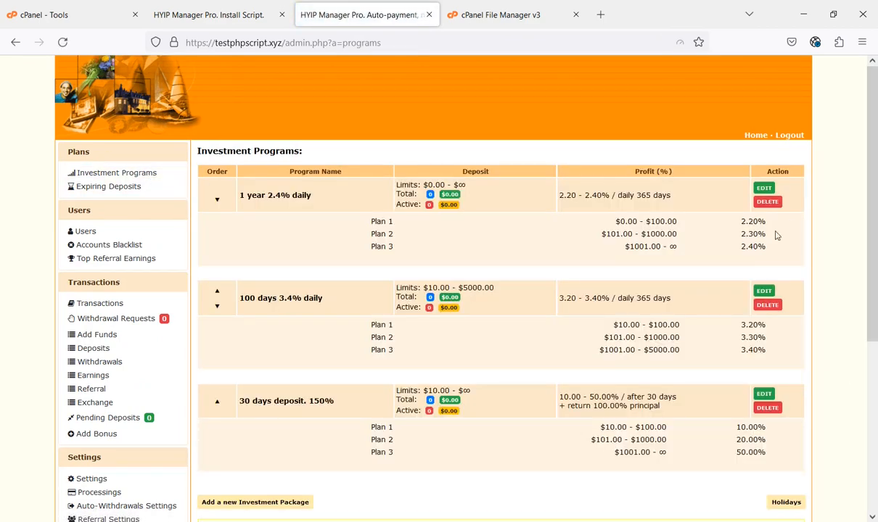
{"action": "left_click", "coordinate": [764, 188]}
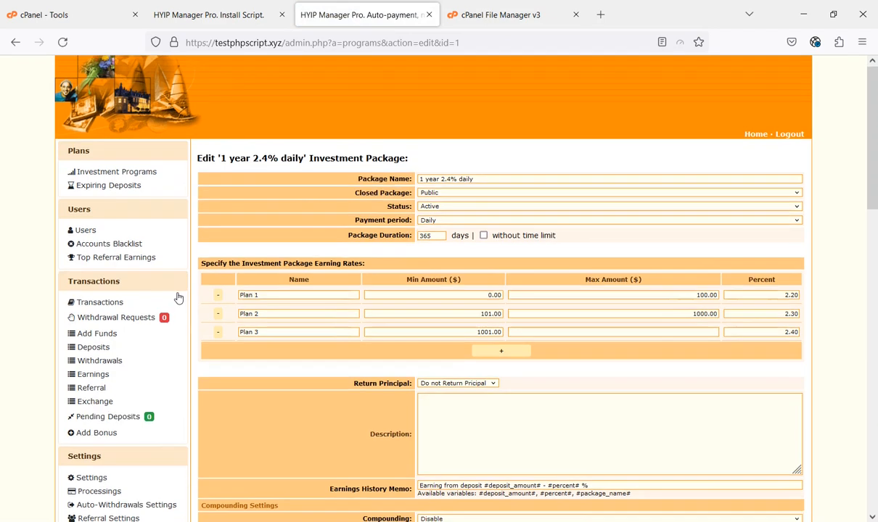
{"action": "scroll", "coordinate": [177, 298], "scroll_direction": "down", "scroll_amount": 3}
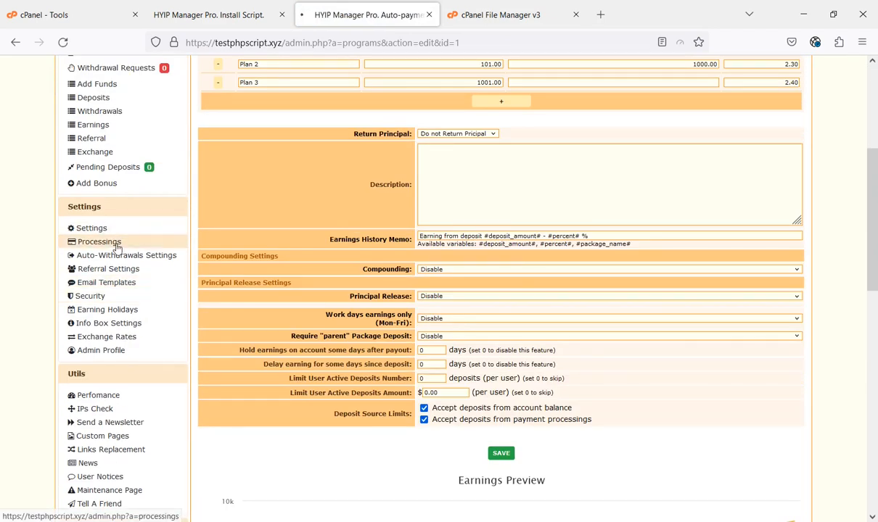
Step: Inspect Tether TRC20 processing options leaving None, then view Earning Holidays and the Users list
{"action": "left_click", "coordinate": [116, 248]}
{"action": "scroll", "coordinate": [531, 208], "scroll_direction": "down", "scroll_amount": 1}
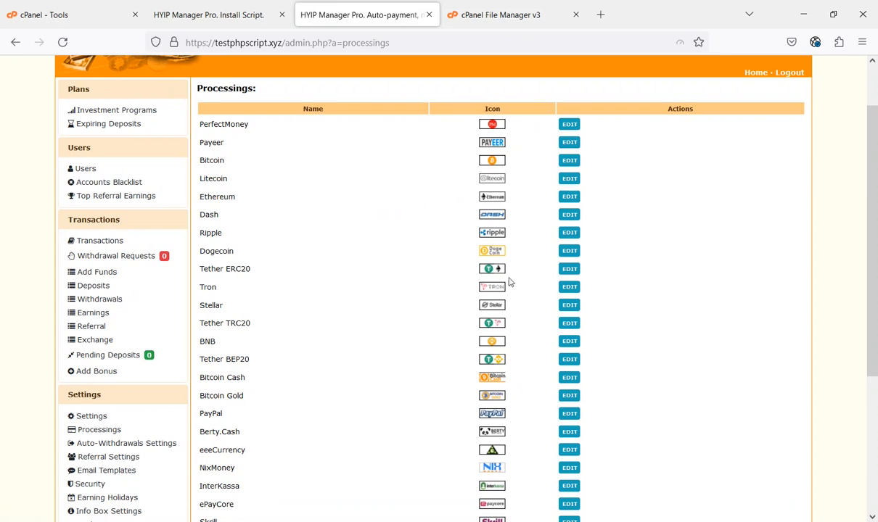
{"action": "scroll", "coordinate": [461, 302], "scroll_direction": "down", "scroll_amount": 2}
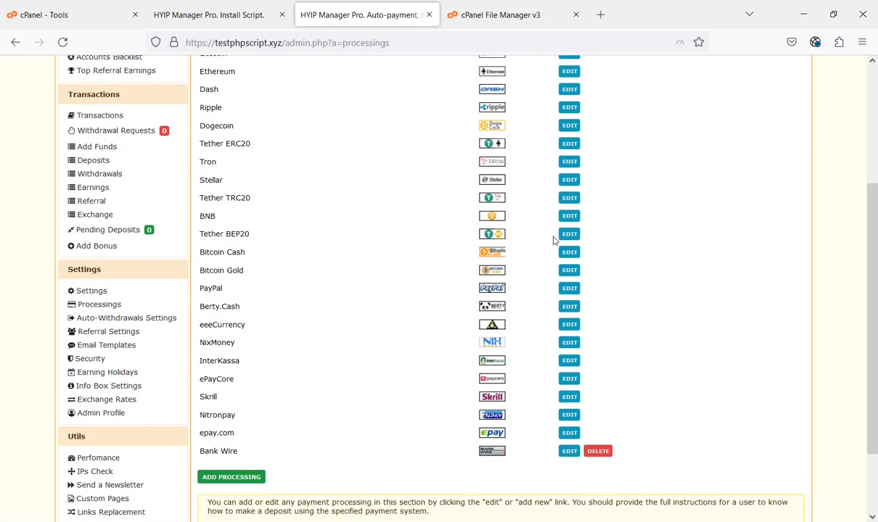
{"action": "left_click", "coordinate": [572, 198]}
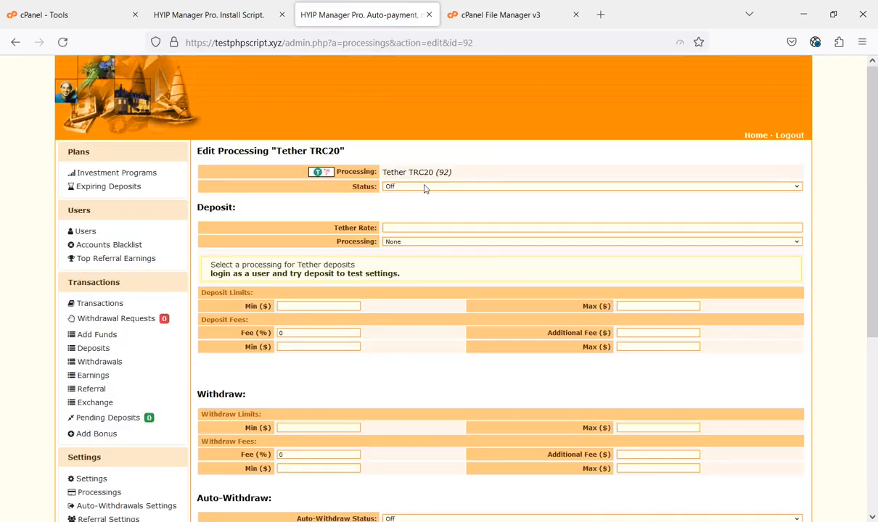
{"action": "left_click", "coordinate": [410, 242]}
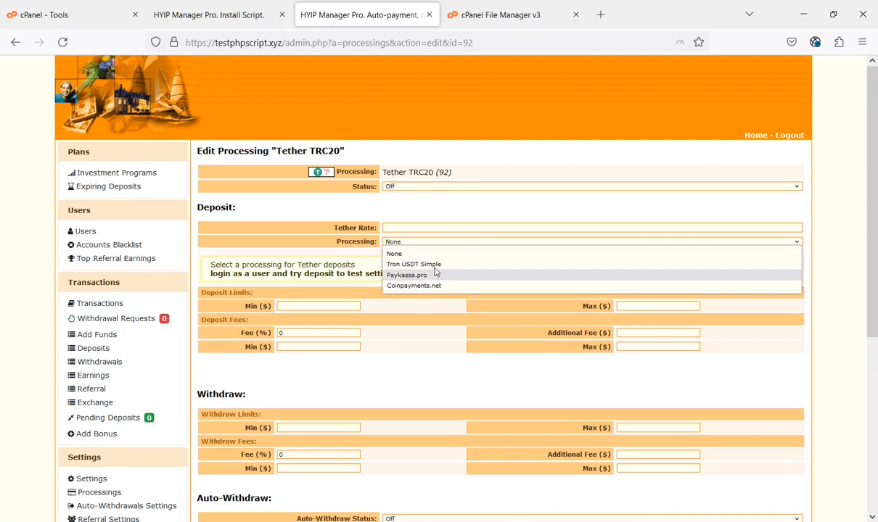
{"action": "left_click", "coordinate": [295, 273]}
{"action": "scroll", "coordinate": [295, 268], "scroll_direction": "down", "scroll_amount": 4}
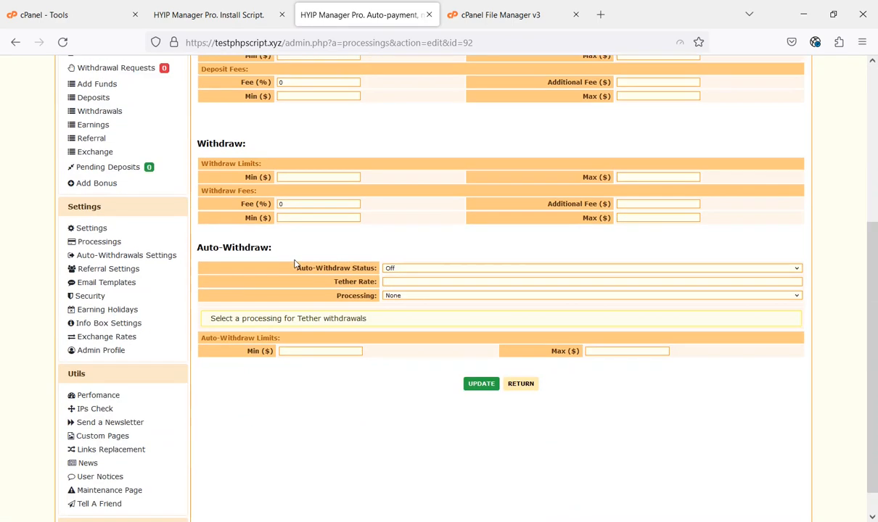
{"action": "left_click", "coordinate": [141, 311]}
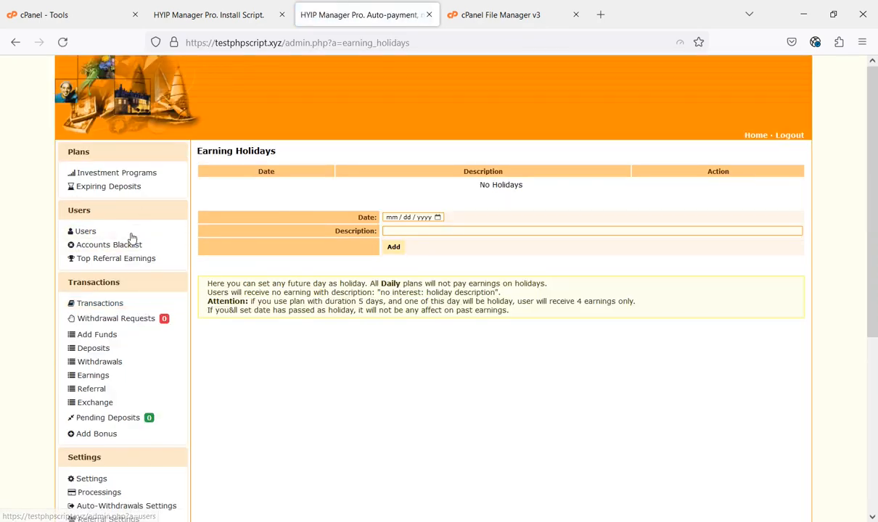
{"action": "left_click", "coordinate": [131, 232]}
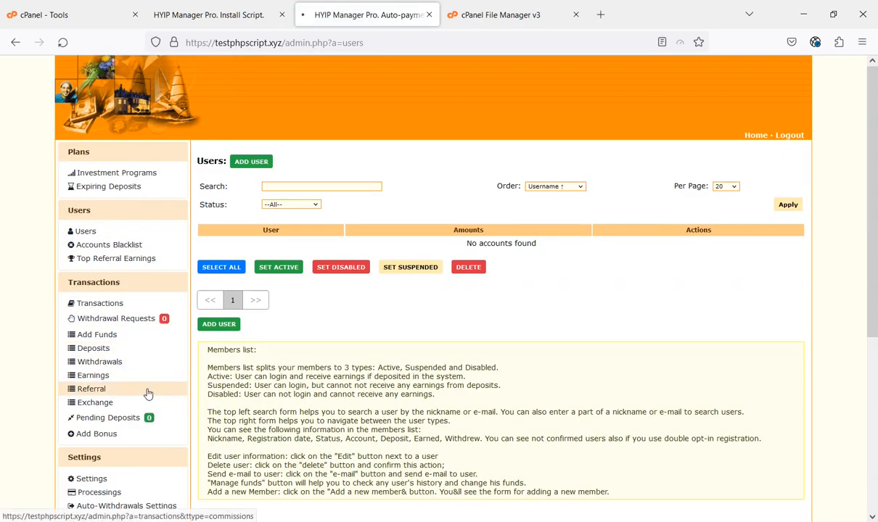
Step: View the Referral transactions, then scroll through the admin dashboard tiles
{"action": "left_click", "coordinate": [145, 391]}
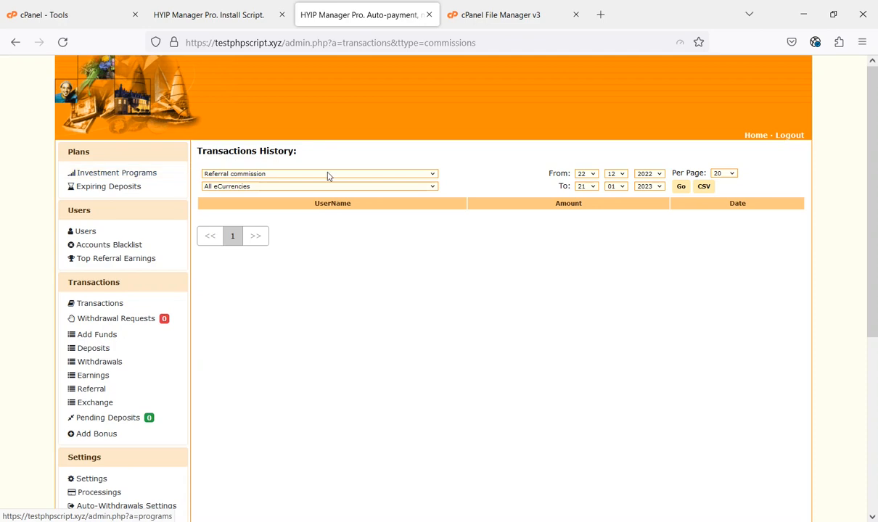
{"action": "left_click", "coordinate": [755, 142]}
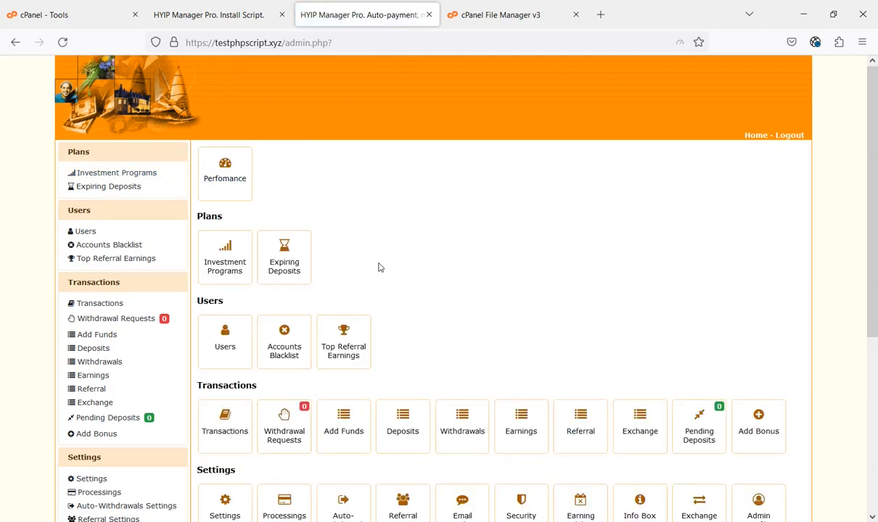
{"action": "scroll", "coordinate": [588, 255], "scroll_direction": "down", "scroll_amount": 3}
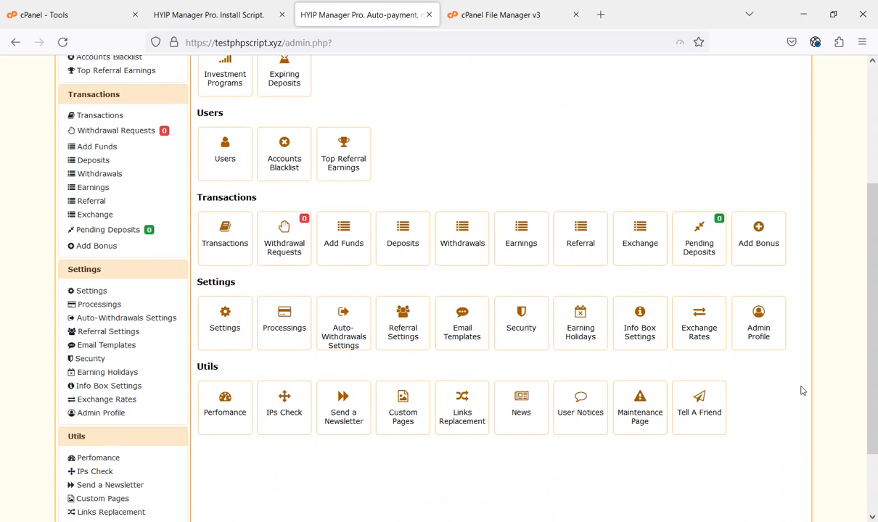
{"action": "scroll", "coordinate": [798, 389], "scroll_direction": "up", "scroll_amount": 1}
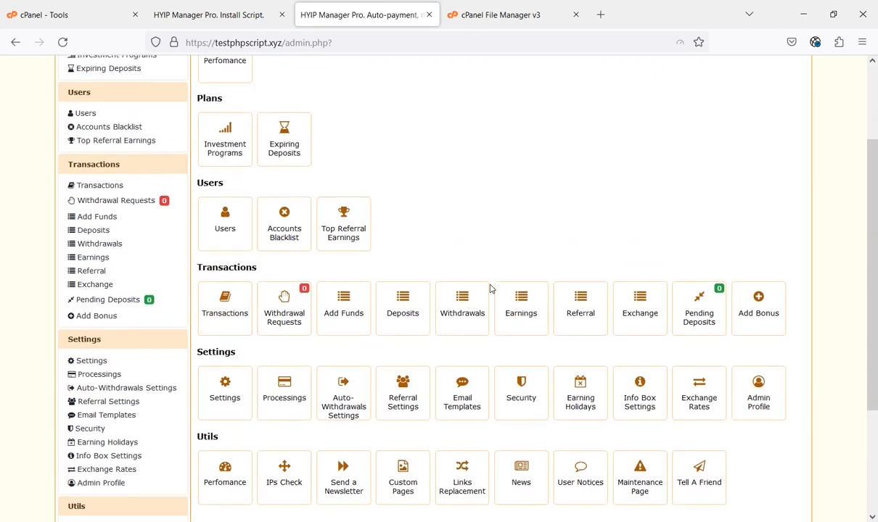
{"action": "scroll", "coordinate": [537, 230], "scroll_direction": "up", "scroll_amount": 1}
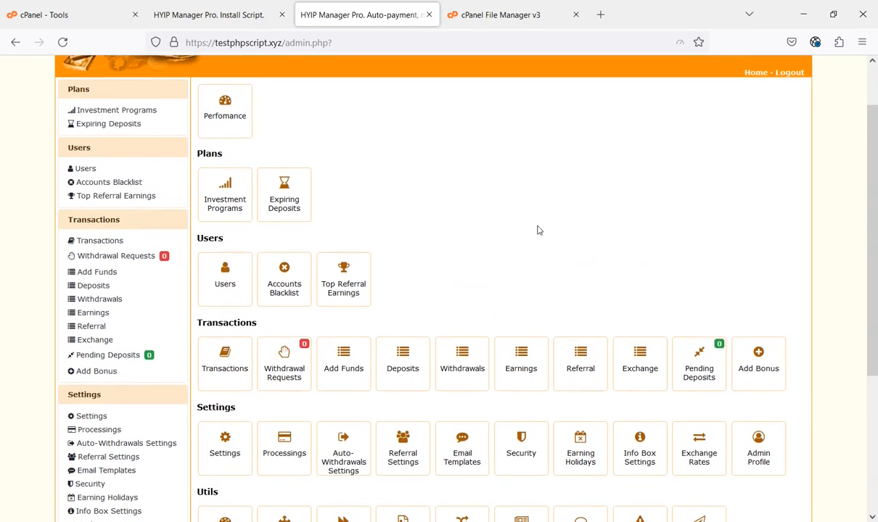
{"action": "left_click", "coordinate": [599, 10]}
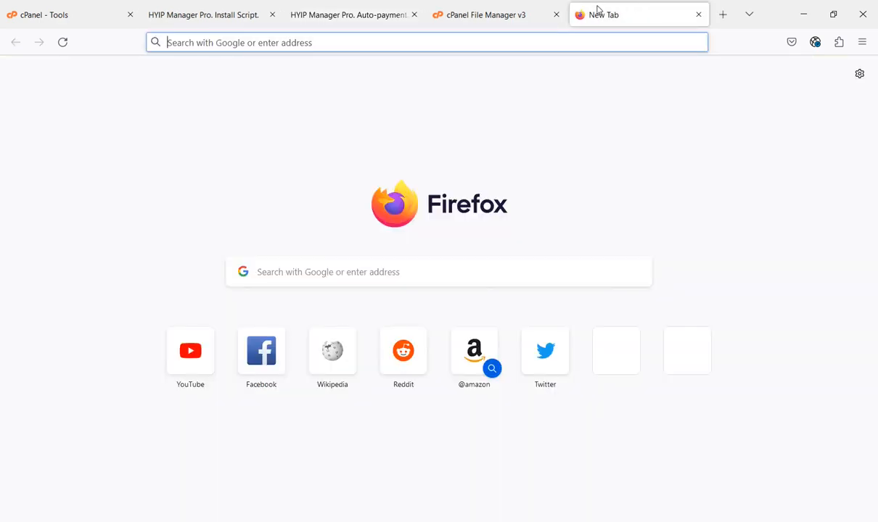
Step: Load scriptocean.net and pick the Gc Hyip Manager Pro 2023 product
{"action": "type", "text": "scrip"}
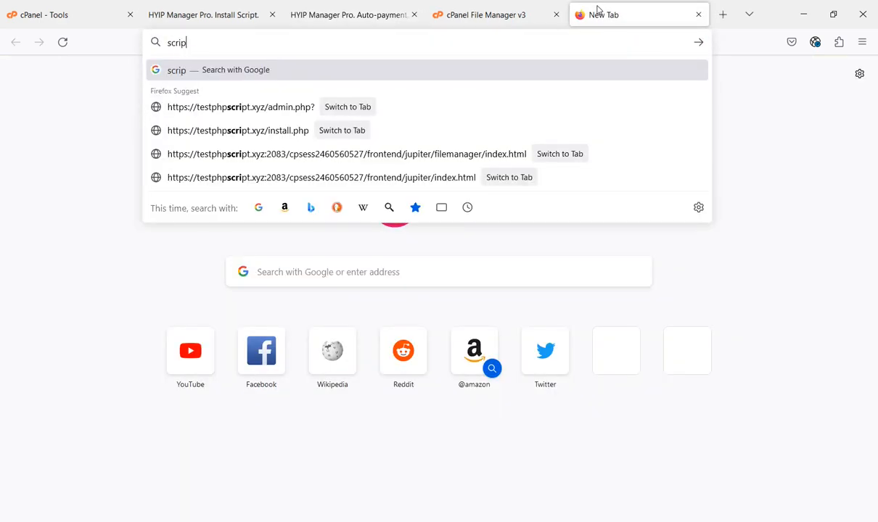
{"action": "type", "text": "tocean.net"}
{"action": "key", "text": "Return"}
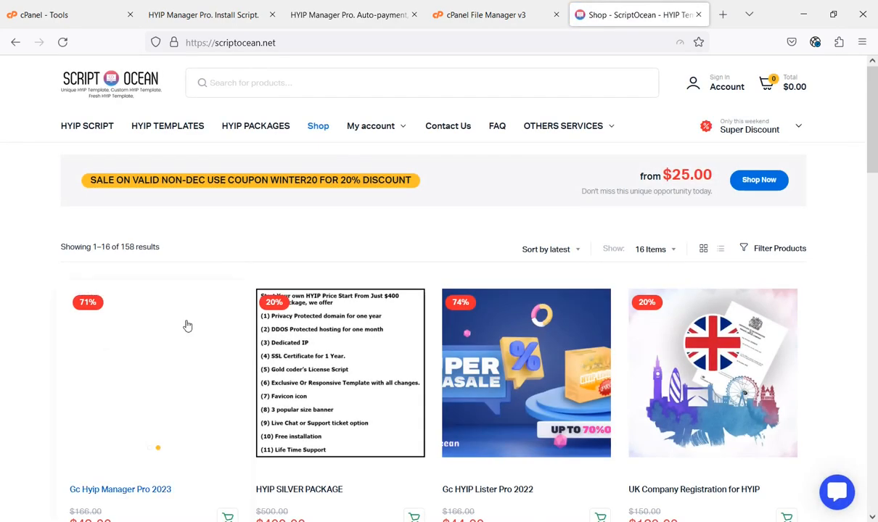
{"action": "left_click", "coordinate": [178, 340]}
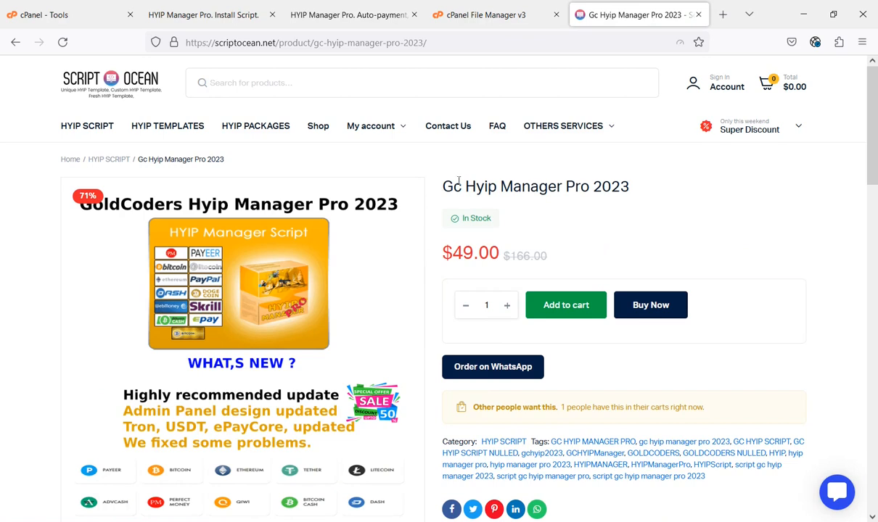
Step: Scroll the Gc Hyip Manager Pro 2023 page to read its demo logins and What's New changelog
{"action": "left_click_drag", "start_coordinate": [454, 183], "coordinate": [611, 167]}
{"action": "left_click", "coordinate": [619, 171]}
{"action": "scroll", "coordinate": [626, 240], "scroll_direction": "down", "scroll_amount": 1}
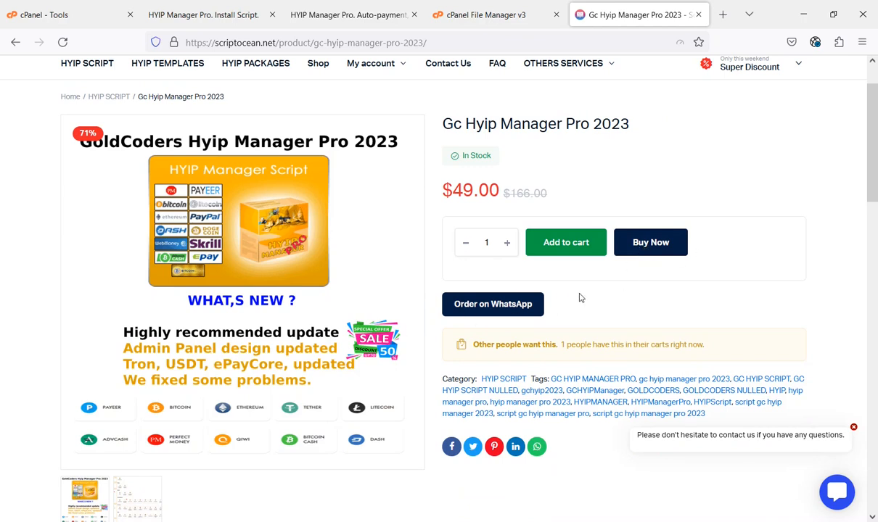
{"action": "scroll", "coordinate": [599, 296], "scroll_direction": "down", "scroll_amount": 4}
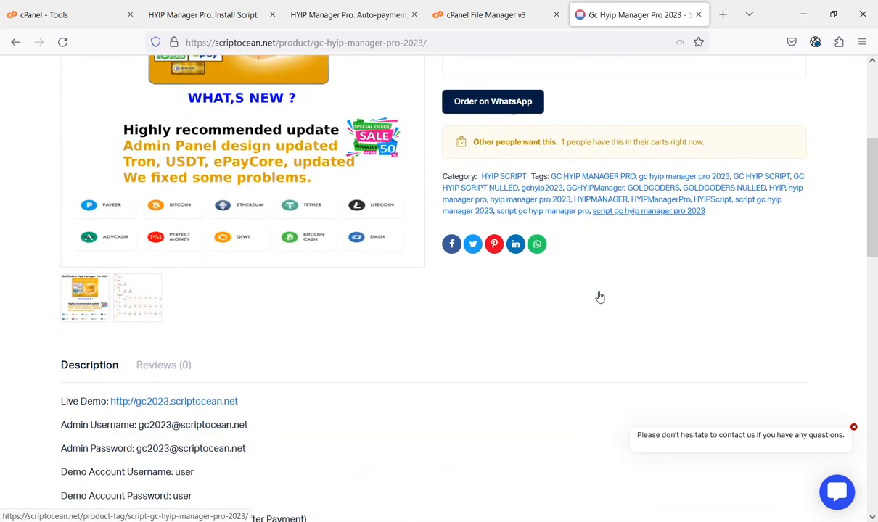
{"action": "scroll", "coordinate": [269, 362], "scroll_direction": "down", "scroll_amount": 2}
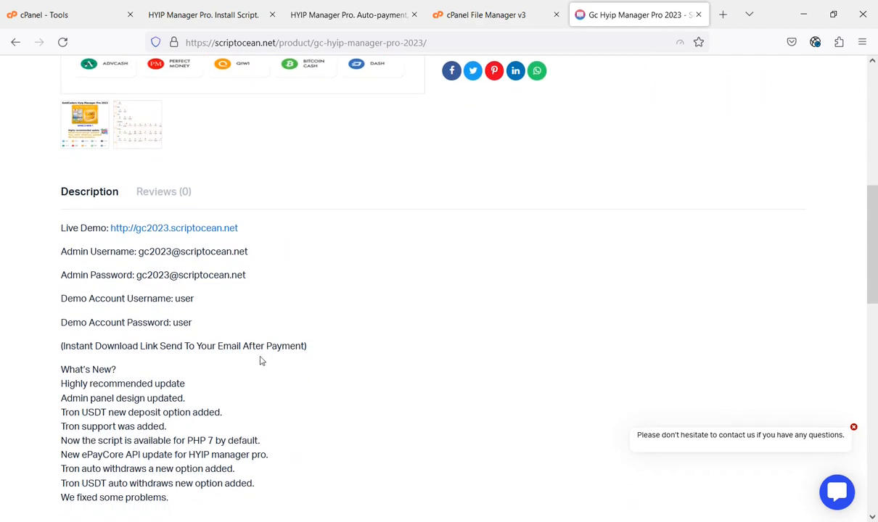